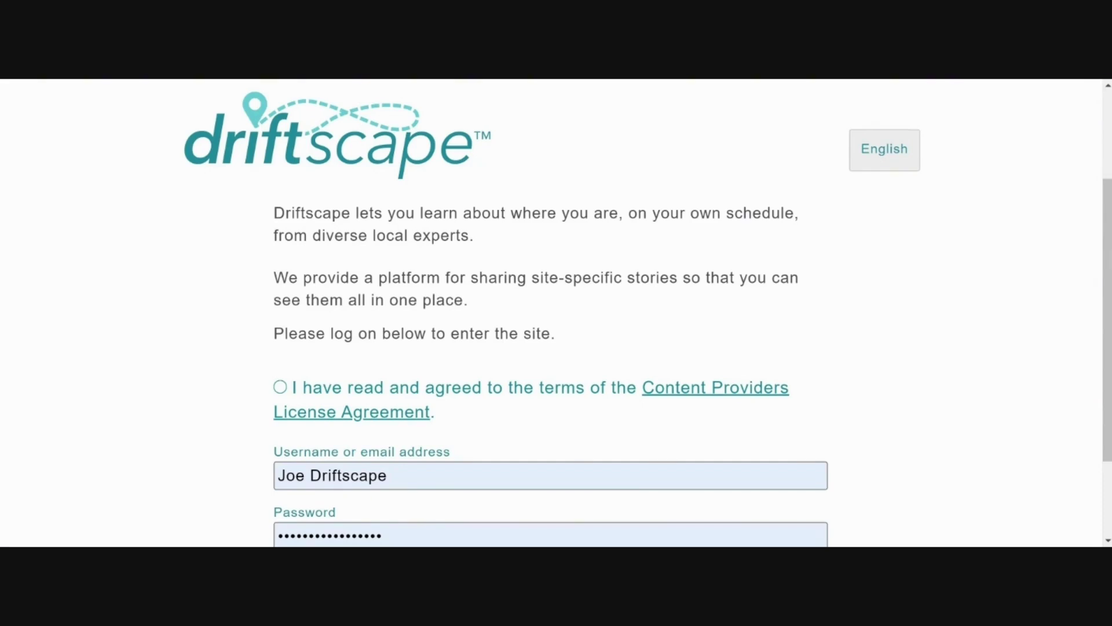
Step: Submit the Driftscape login form to reach the Organization Content page
scroll(879, 286, down, 2)
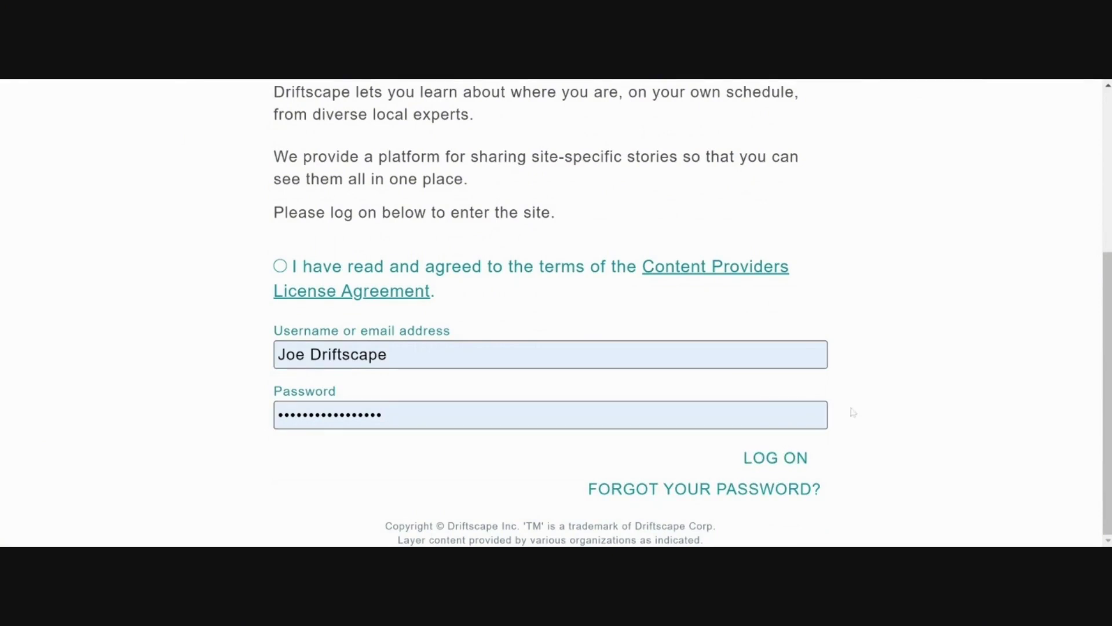
key(Return)
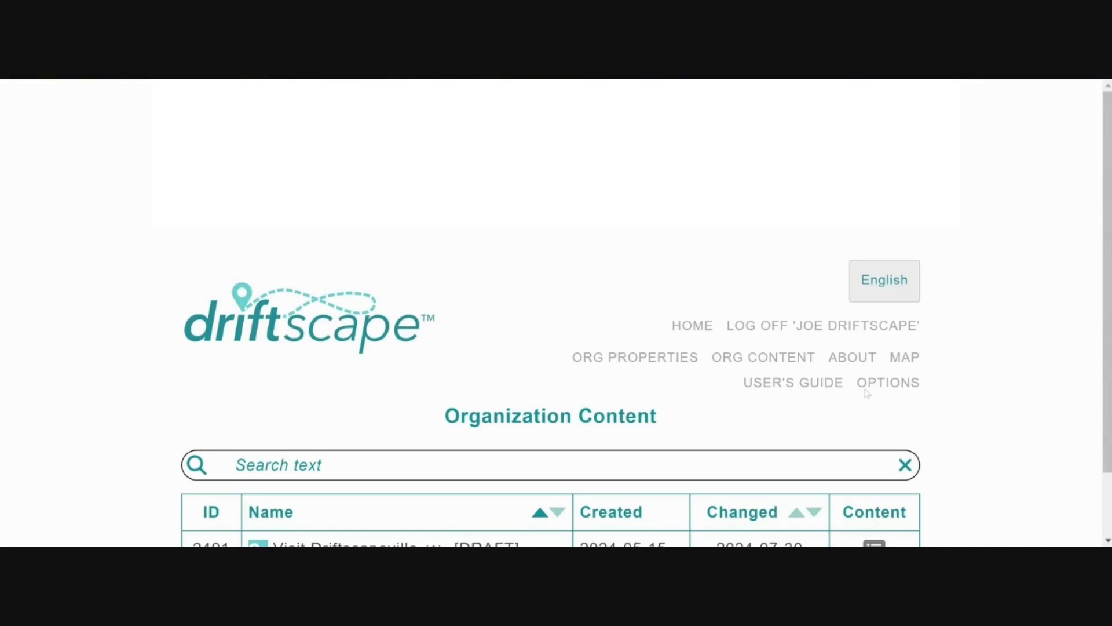
Step: Add a new blank tour from the Visit Driftscapeville content list
scroll(867, 394, down, 1)
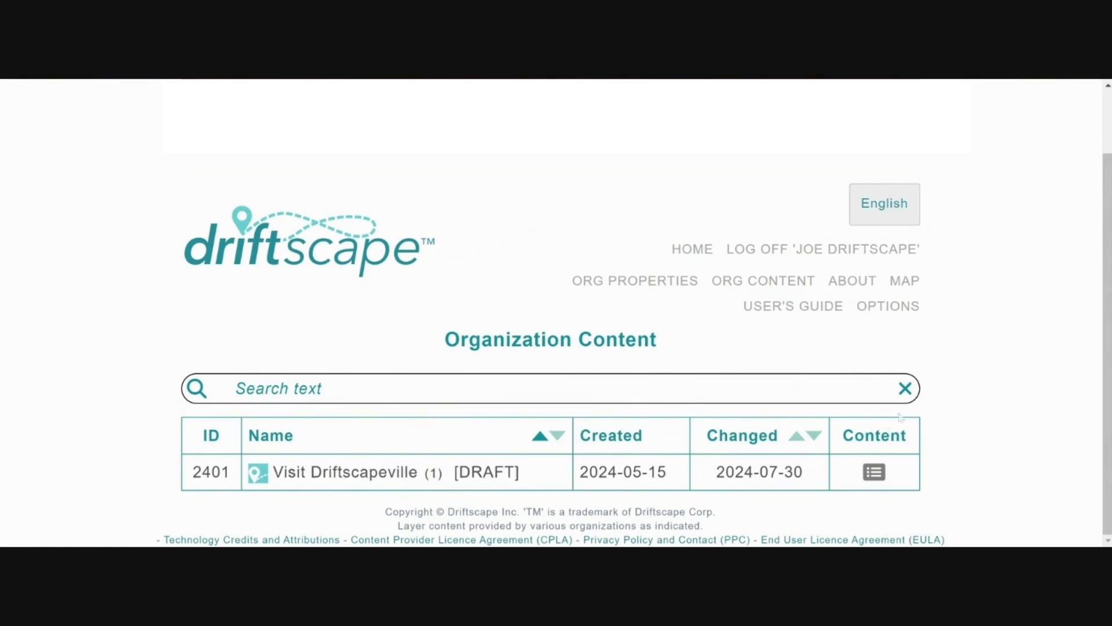
scroll(915, 397, down, 5)
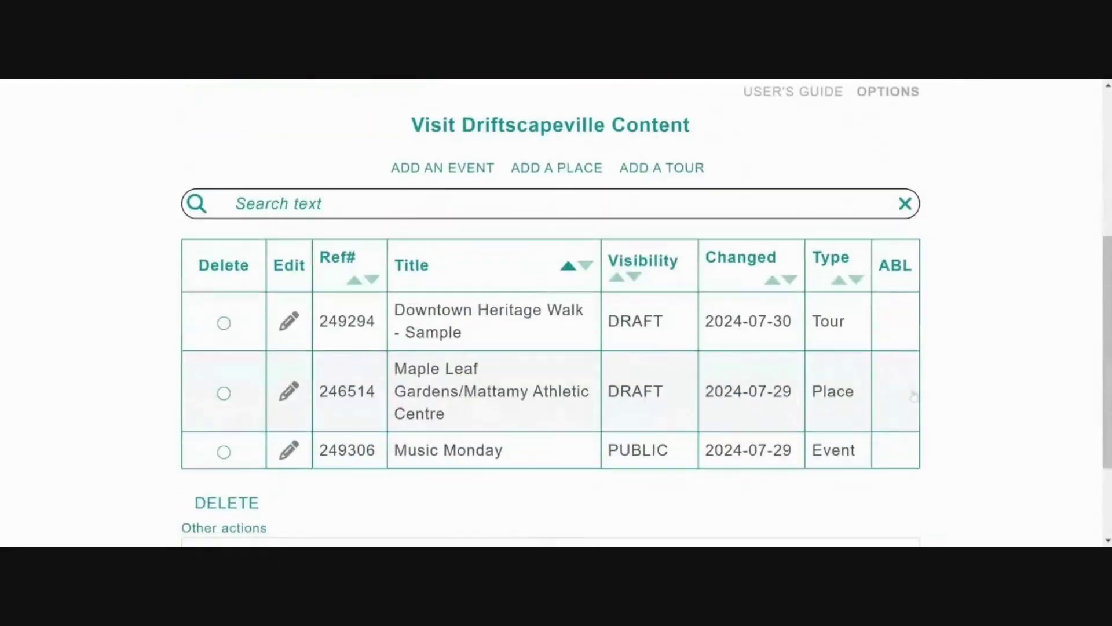
click(662, 170)
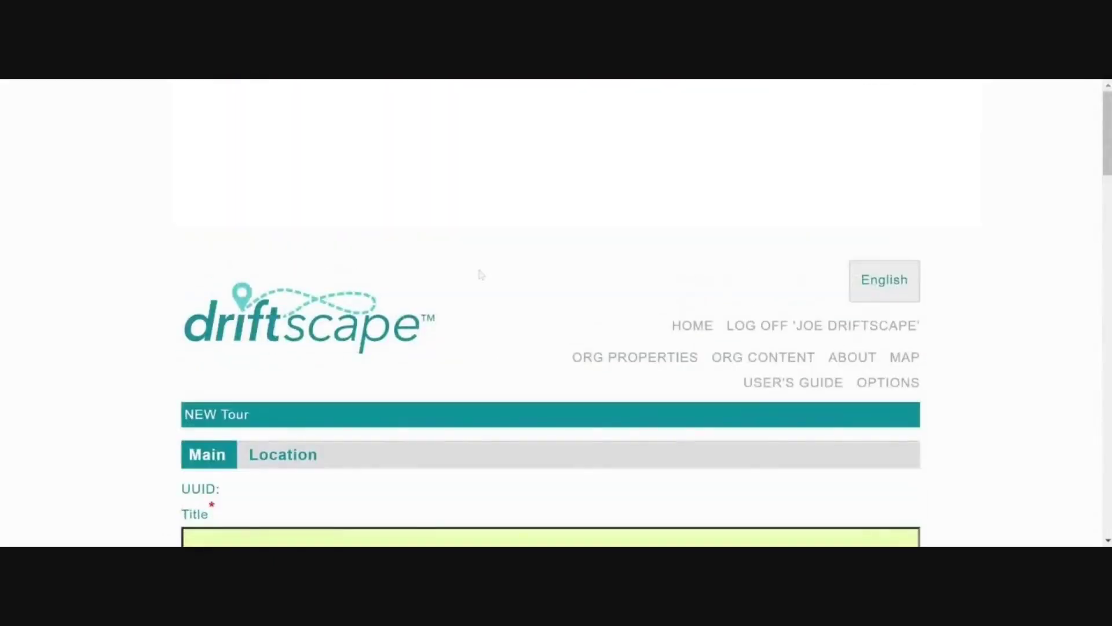
Step: Title the tour 'Downtown Heritage Walk' with venue 'Begins at 16 Main Street, Driftscapeville'
scroll(463, 289, down, 3)
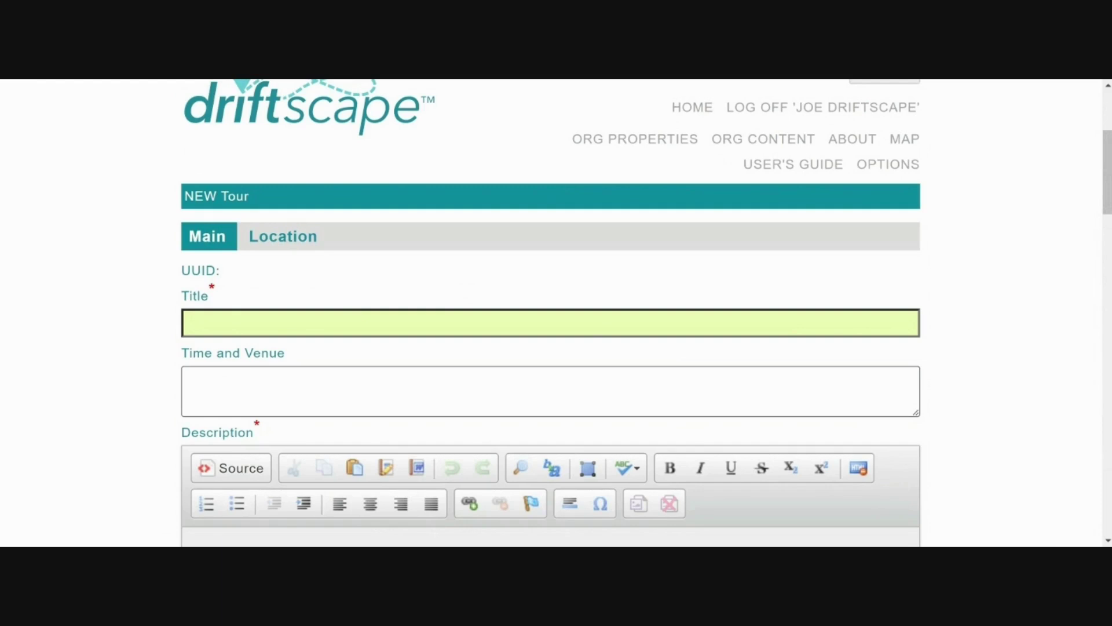
scroll(111, 283, down, 2)
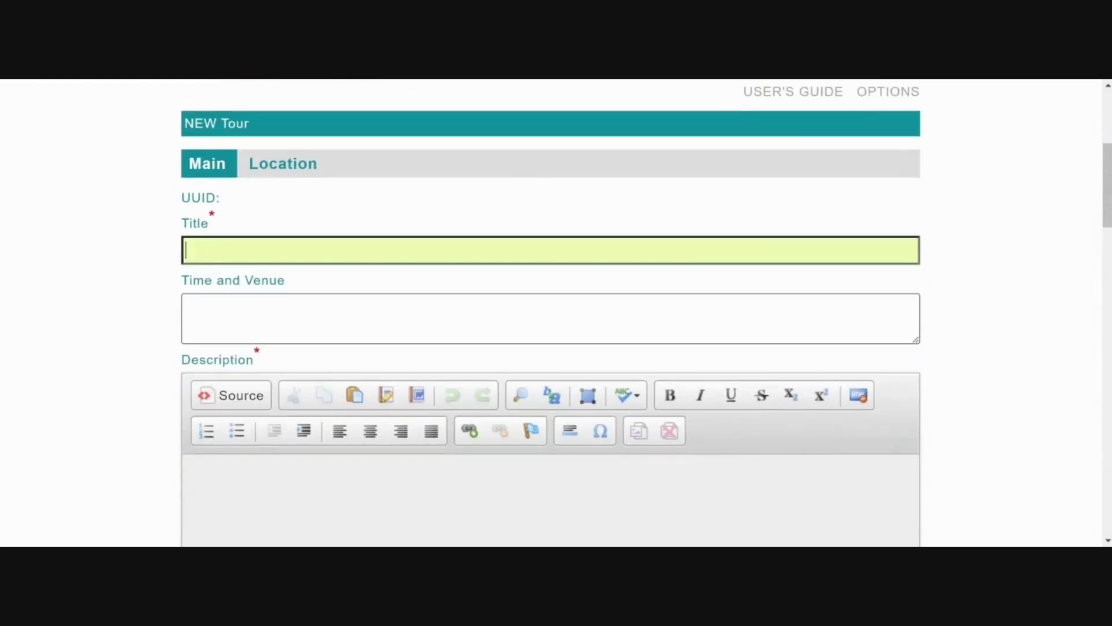
text(Downtown Heritage Walk)
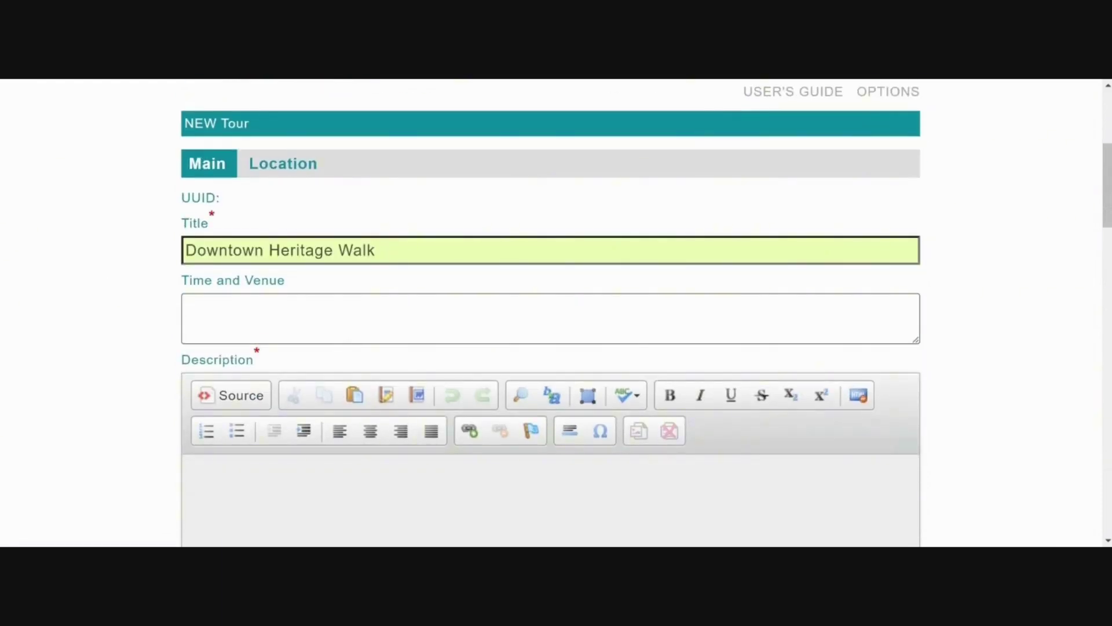
scroll(130, 270, down, 2)
key(Tab)
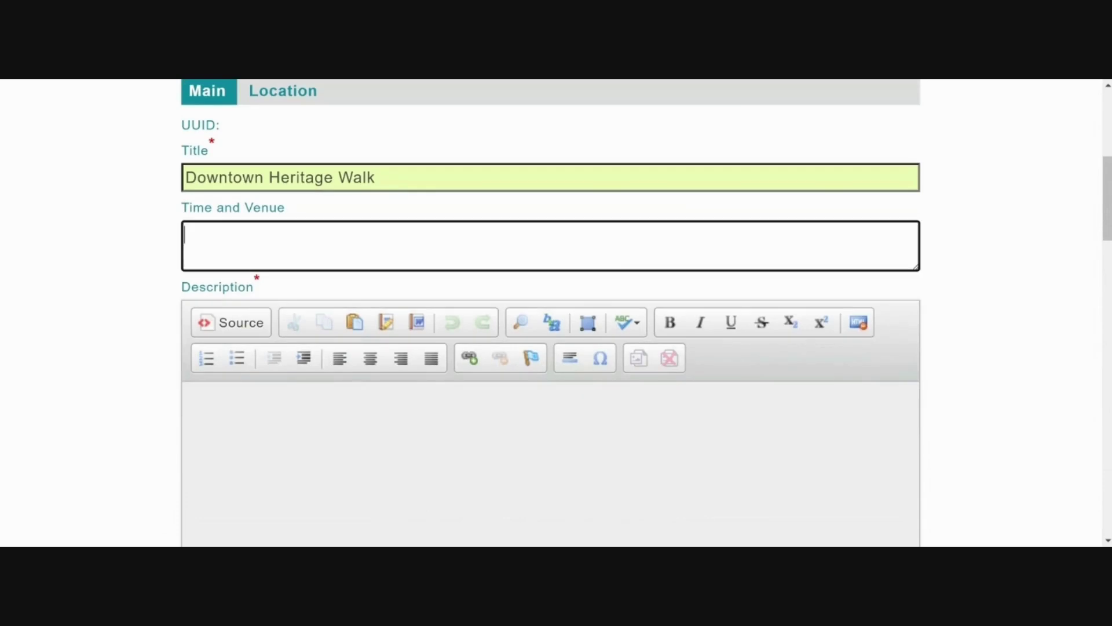
text(Begins at 16 Main Street, Driftscapeville)
click(82, 307)
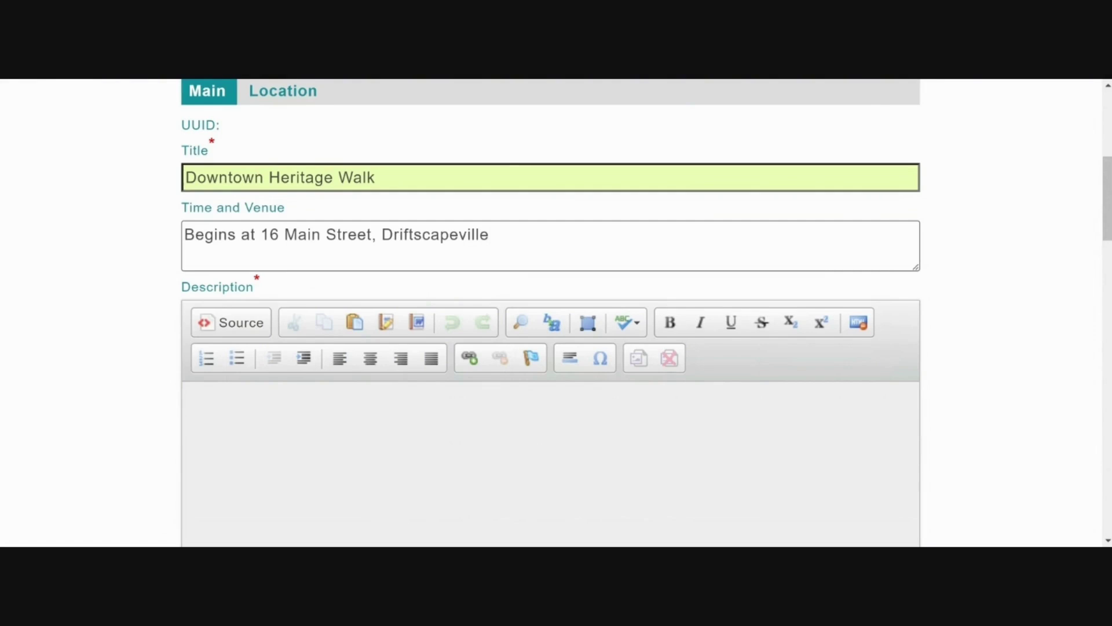
Step: Paste the prepared three-paragraph welcome text into the tour's Description
scroll(550, 313, down, 4)
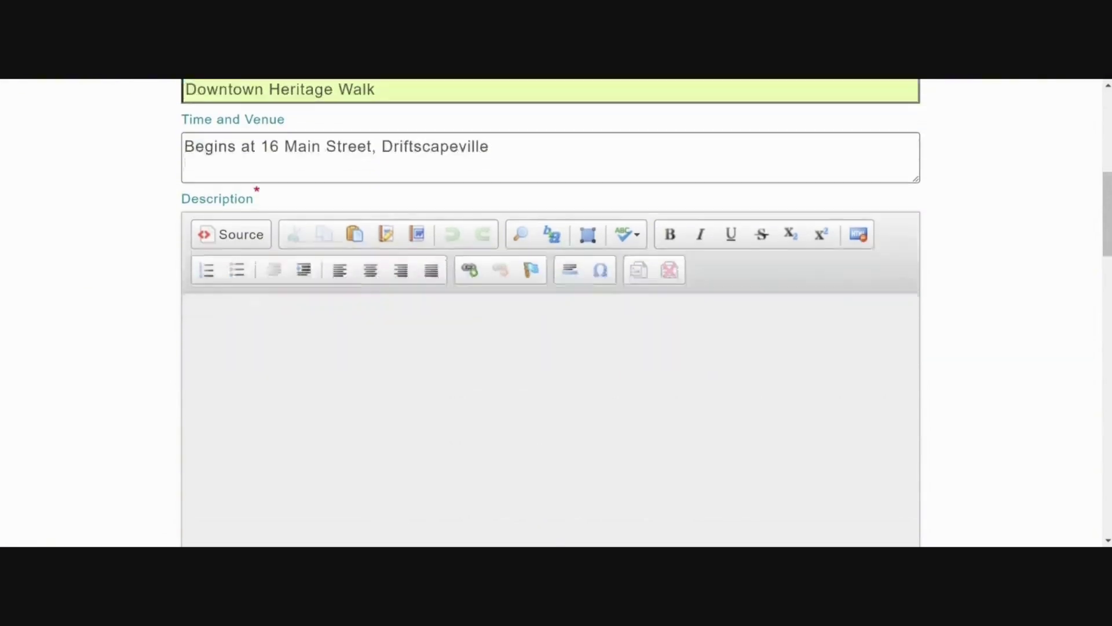
click(183, 244)
text(Welcome to our Downtown Heritage Walk! Join us as we explore the finest historical buildings in the downtown core, and hear the stories behind them. This tour begins at Old Town Hall, and concludes at Lakeside Park. Allow about 1 hour to complete the tour. At the end of each tour stop, you'll find directions on how to find the next stop, but if you get lost, remember you can always use the Get Directions button in the mobile app.)
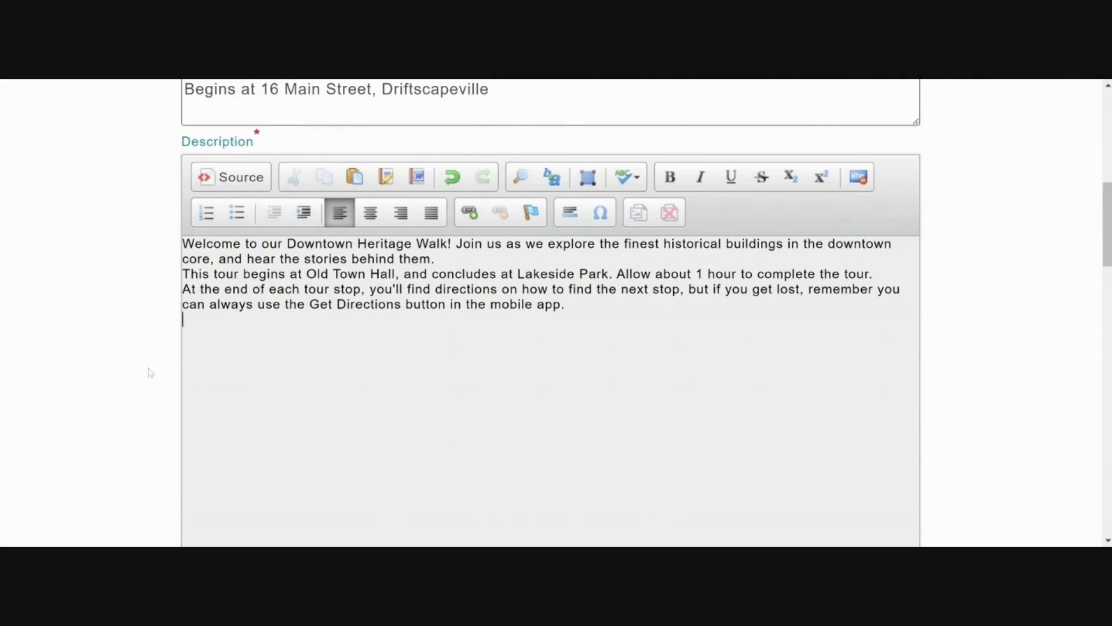
scroll(149, 372, up, 1)
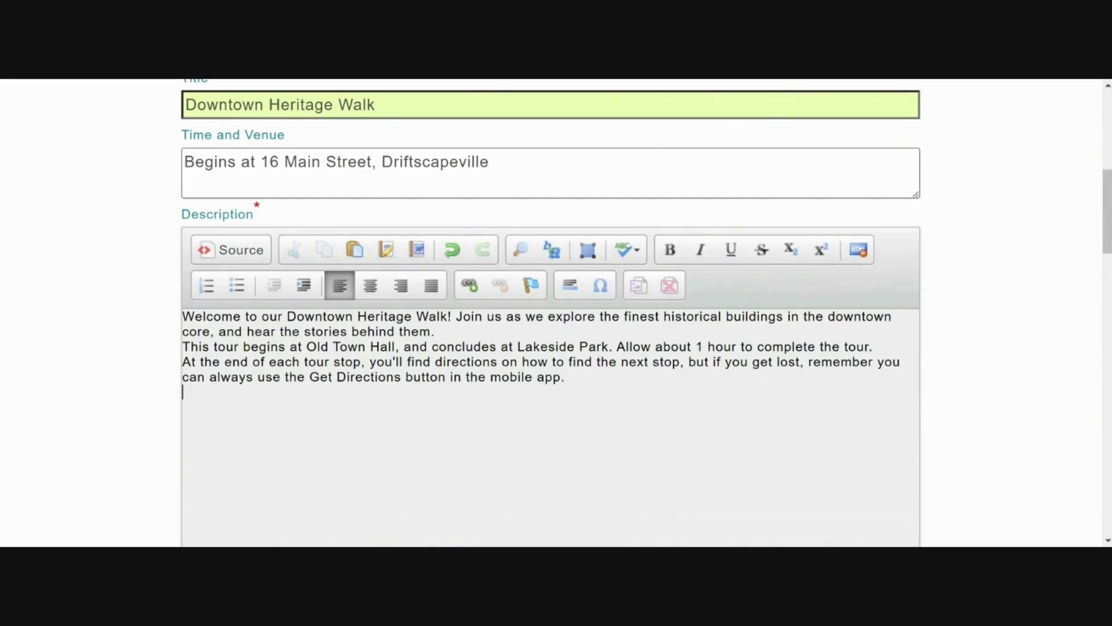
Step: Select History as the tour's category
scroll(1033, 347, down, 7)
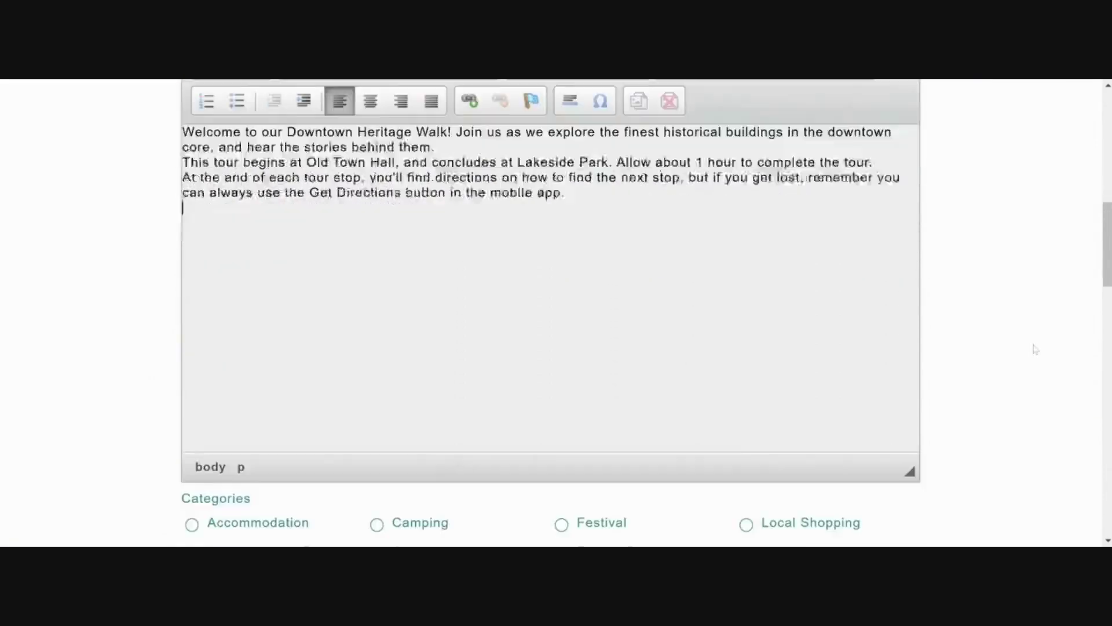
scroll(1036, 349, down, 1)
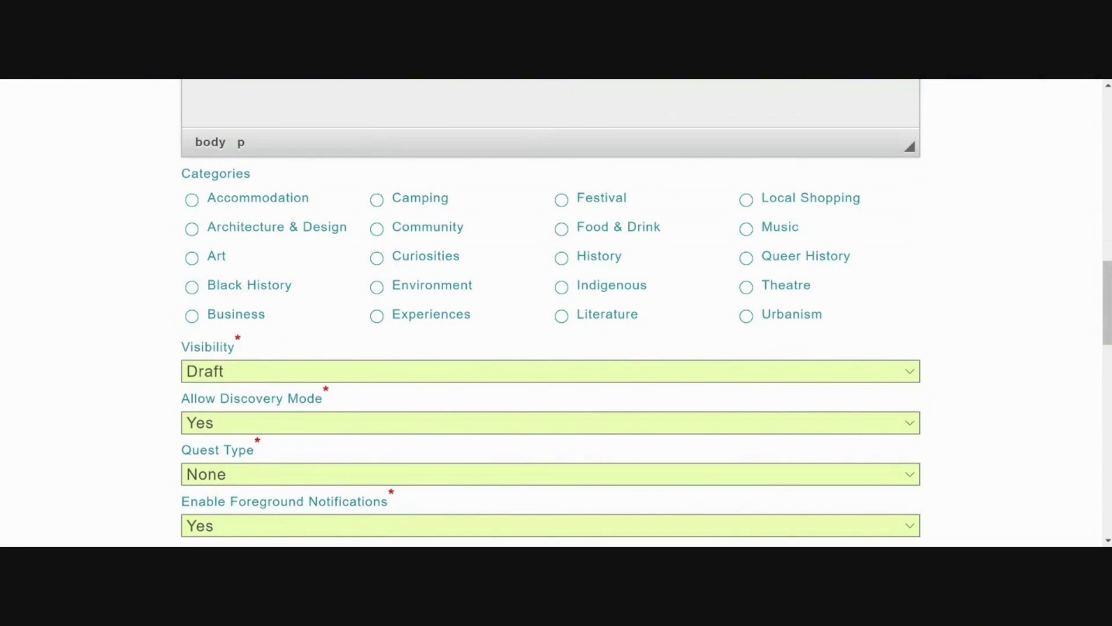
click(562, 260)
scroll(1002, 343, down, 1)
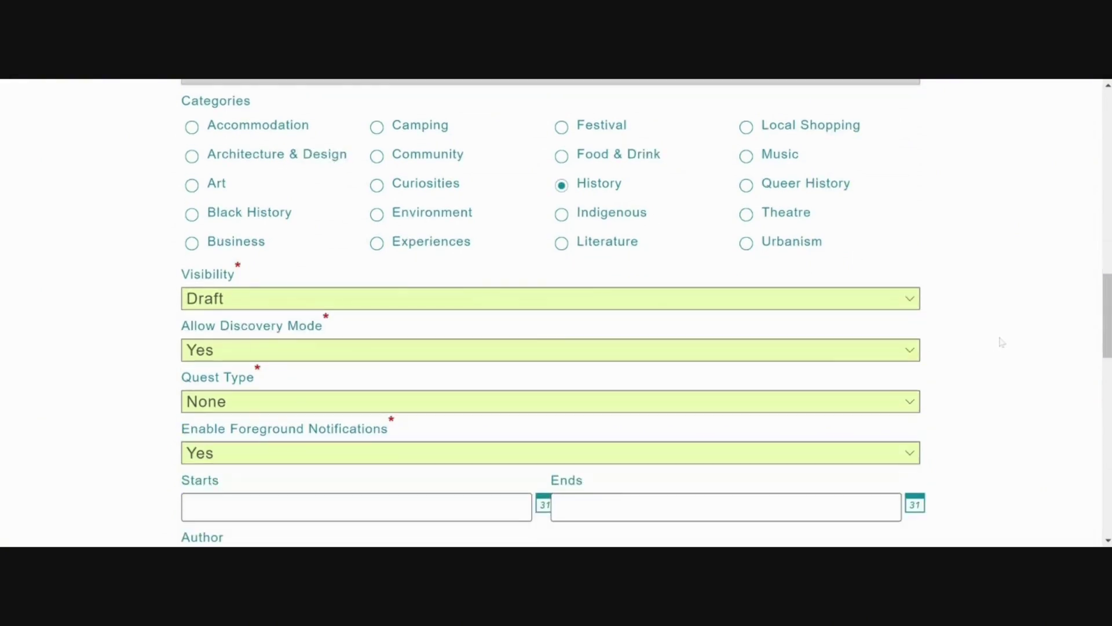
scroll(1002, 342, down, 2)
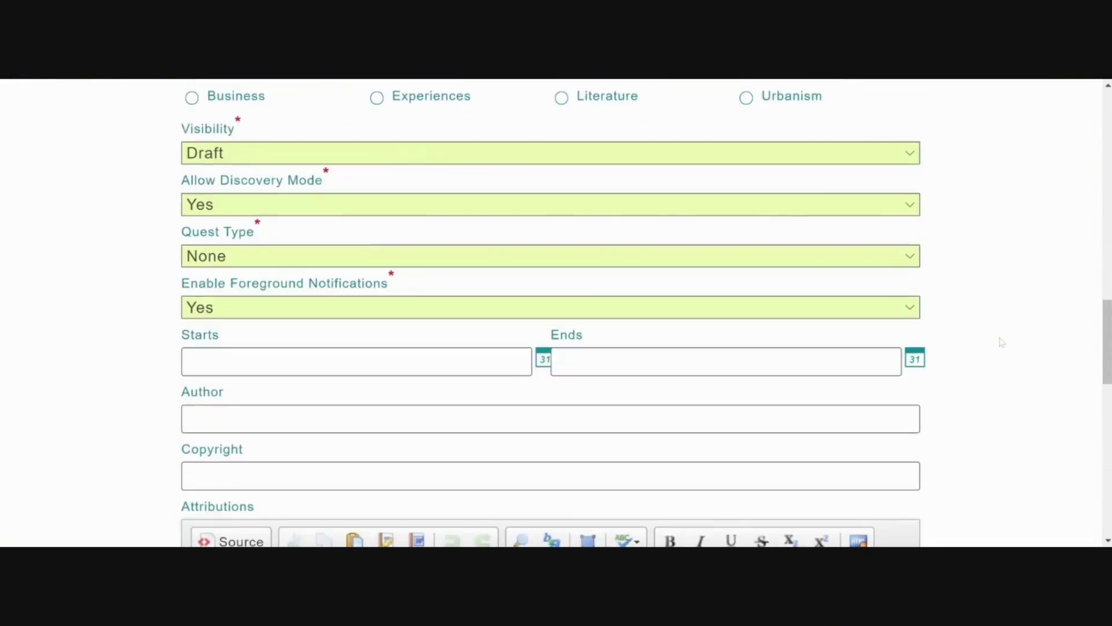
scroll(1002, 342, up, 12)
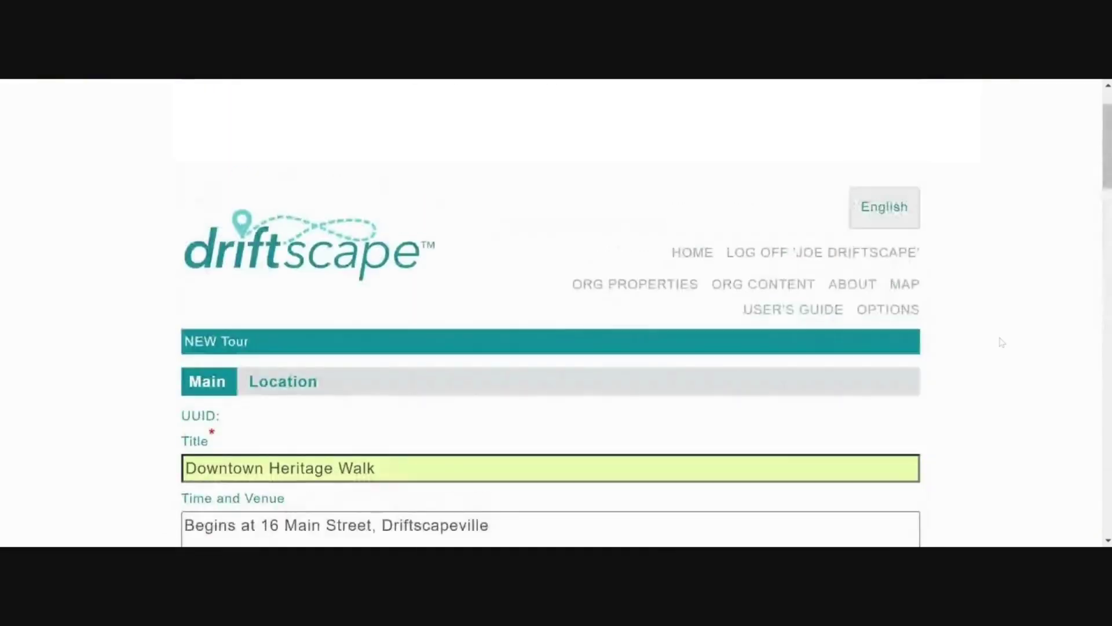
Step: Locate Ithaca, NY, USA on the tour's road-view location map
click(286, 384)
scroll(1018, 390, down, 3)
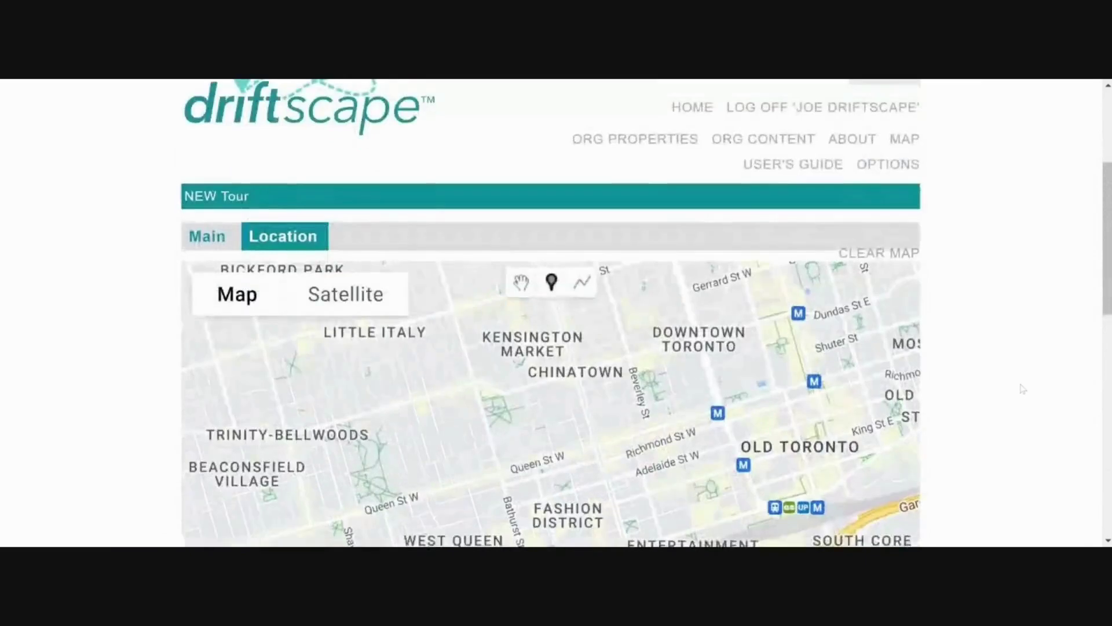
click(345, 223)
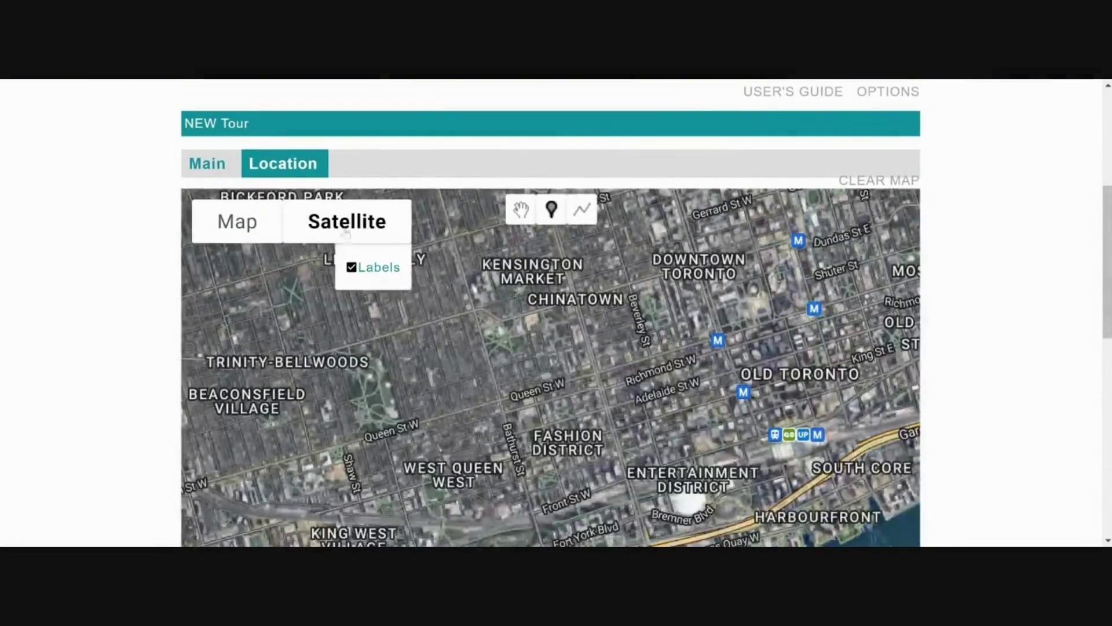
click(234, 220)
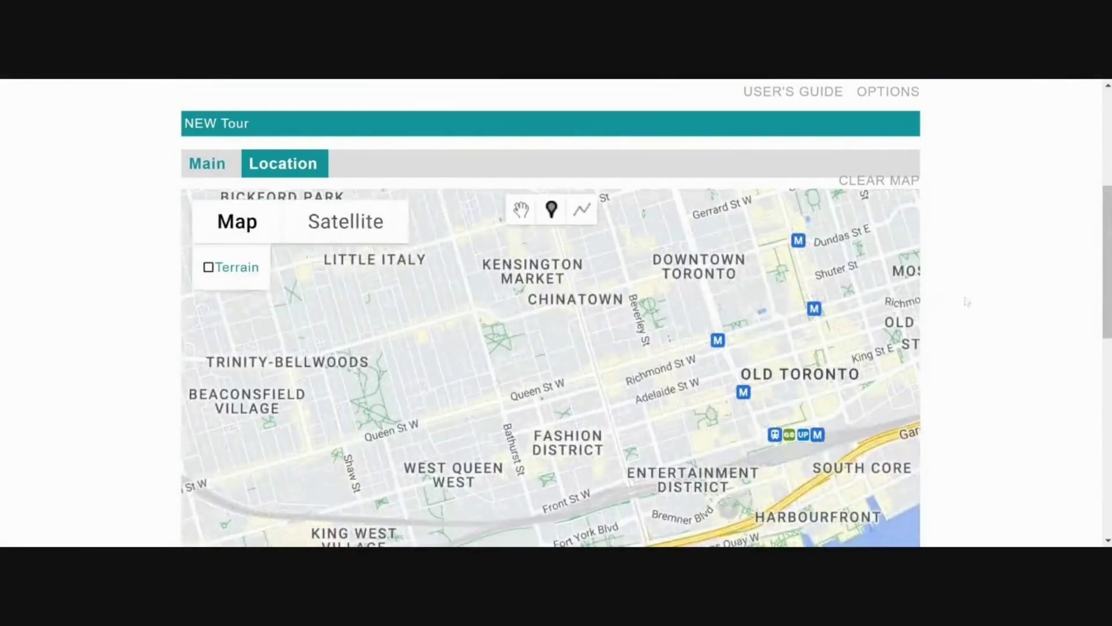
scroll(980, 302, down, 5)
scroll(980, 302, down, 4)
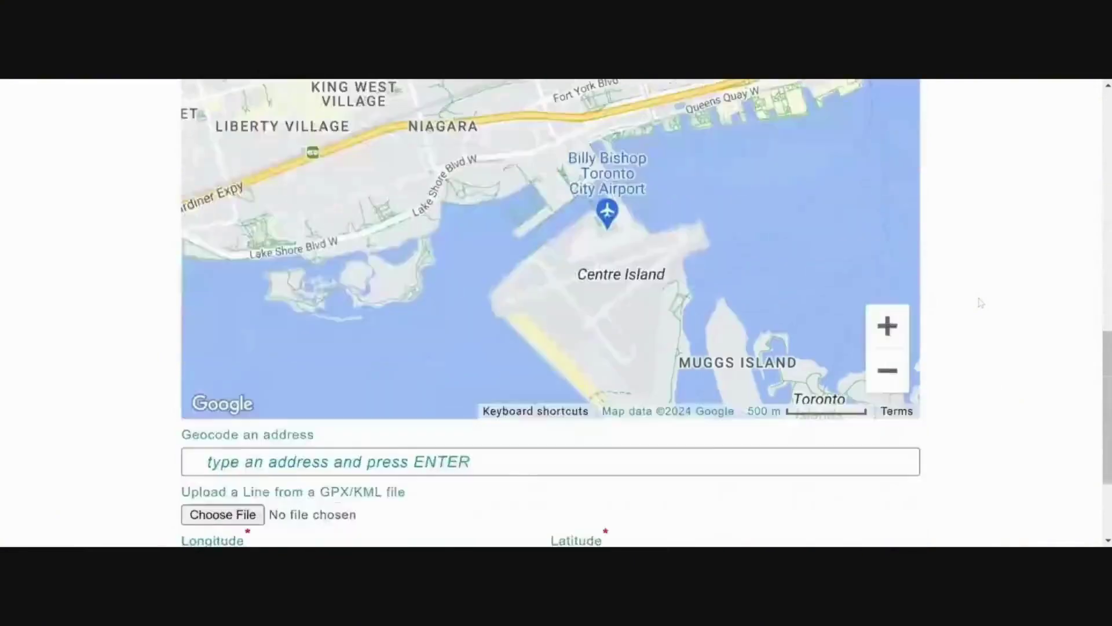
click(405, 423)
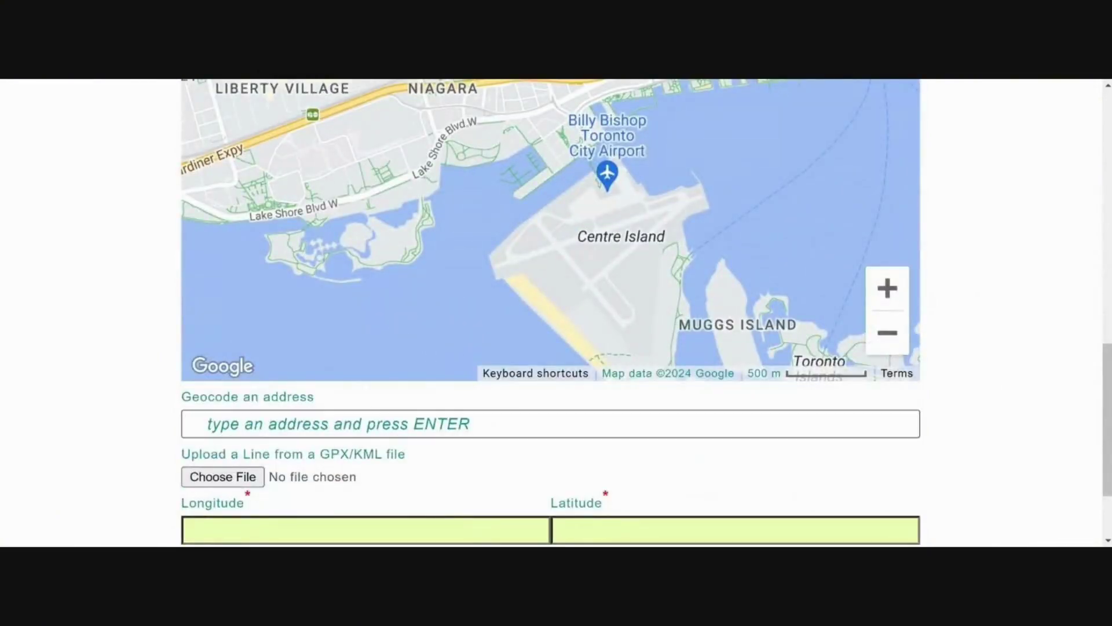
text(ITHA)
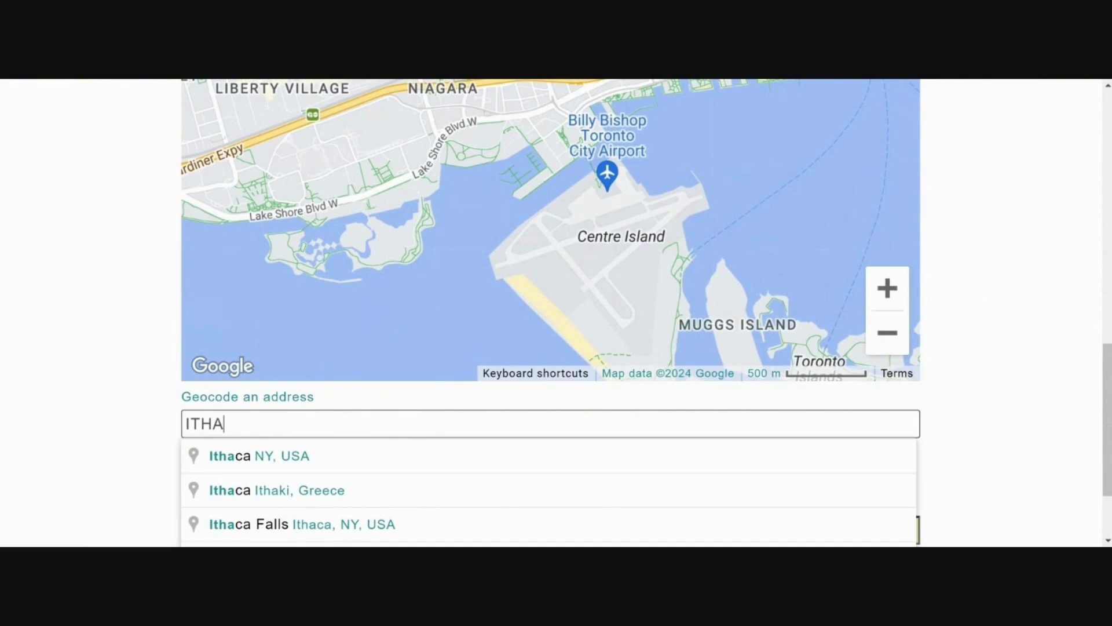
key(Down)
key(Return)
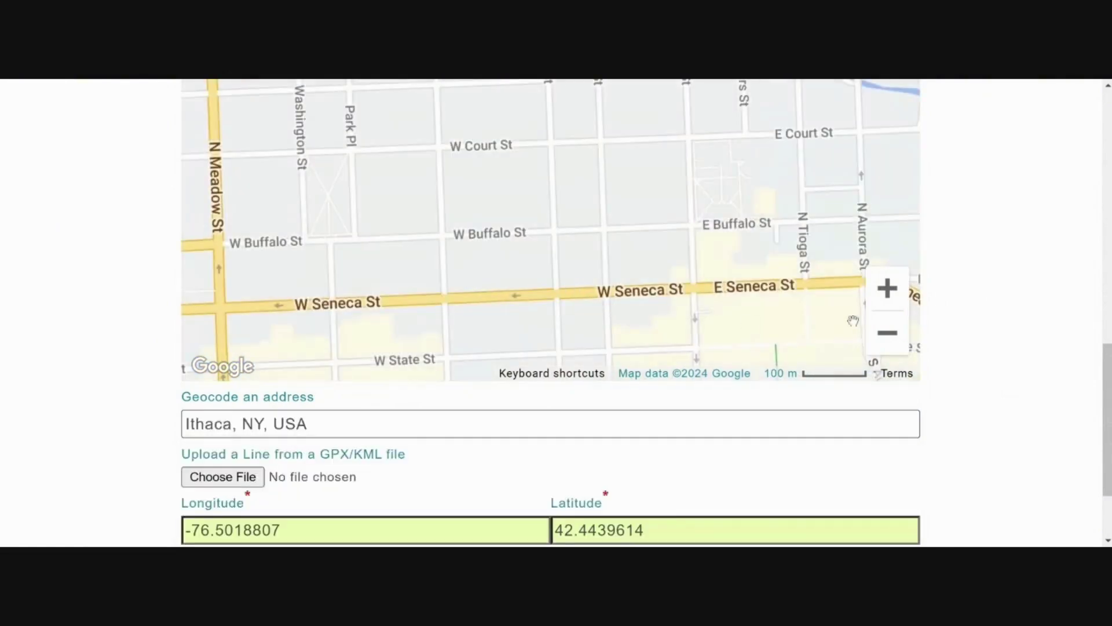
Step: Place the marker just west of N Albany St and save the tour there
scroll(989, 371, up, 4)
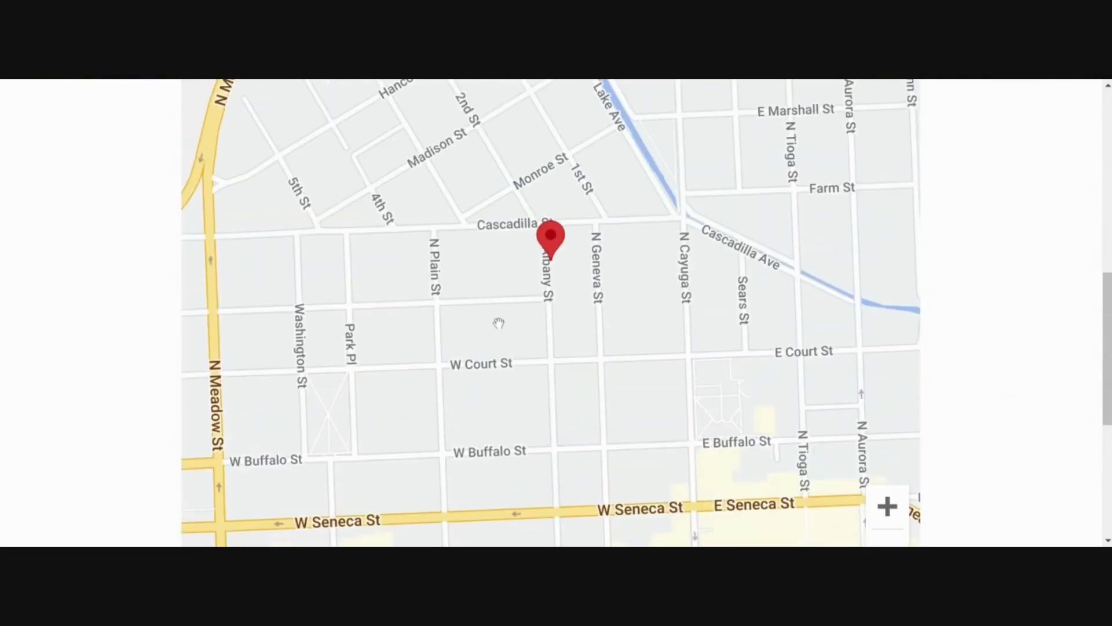
mouse_move(557, 251)
mouse_down()
mouse_move(493, 308)
mouse_move(505, 264)
mouse_up()
scroll(1008, 382, down, 6)
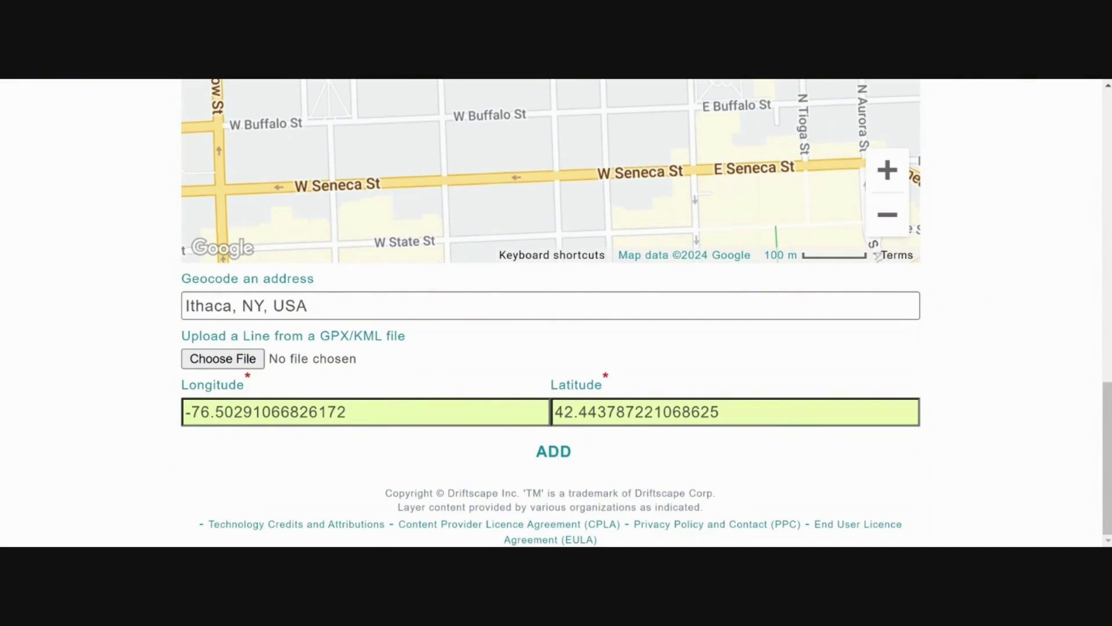
click(553, 451)
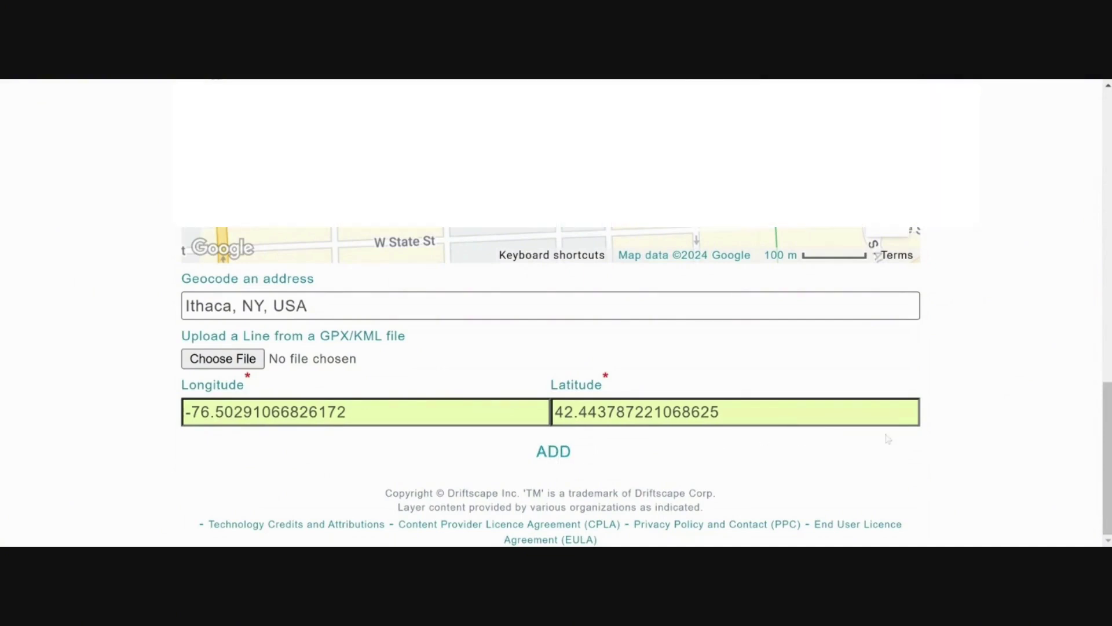
Step: Open Downtown Heritage Walk's empty media list and begin a new media item
scroll(1024, 418, down, 5)
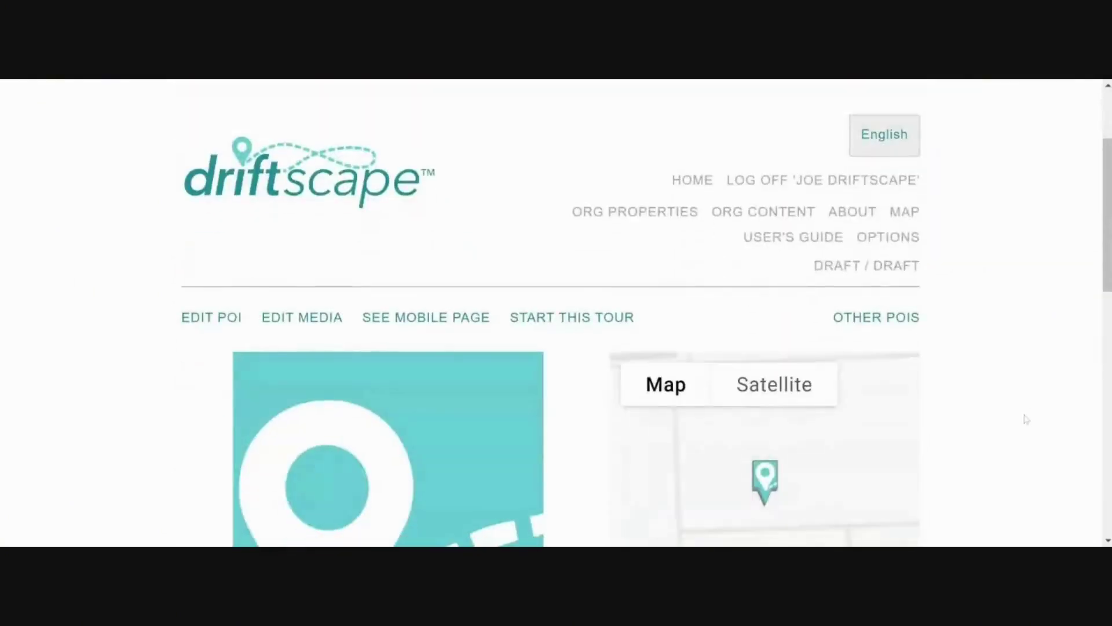
scroll(1024, 418, up, 3)
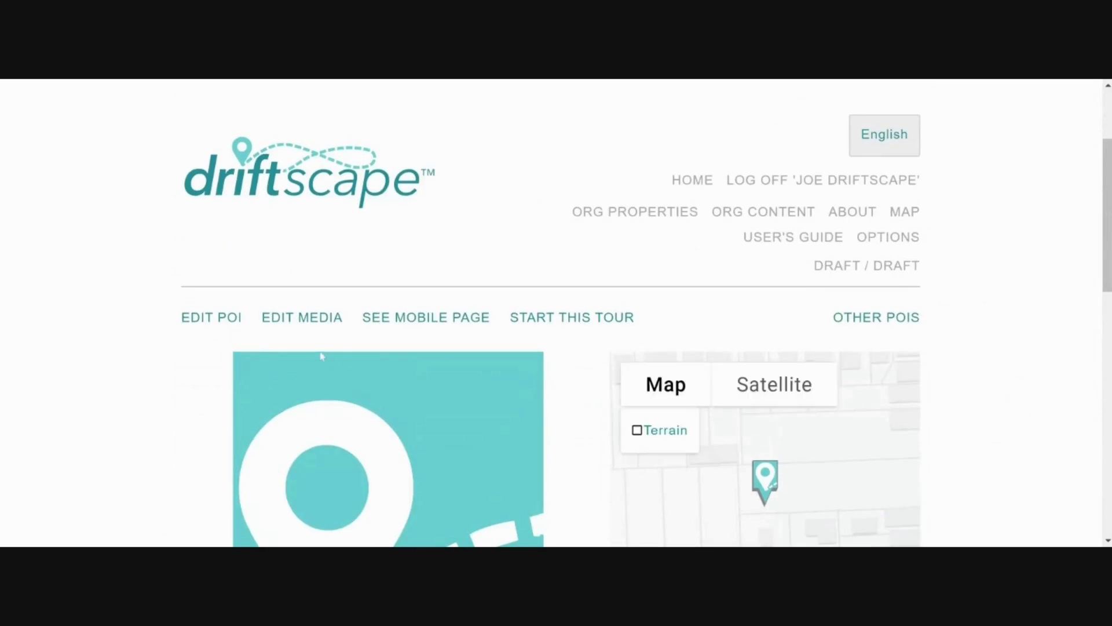
click(306, 318)
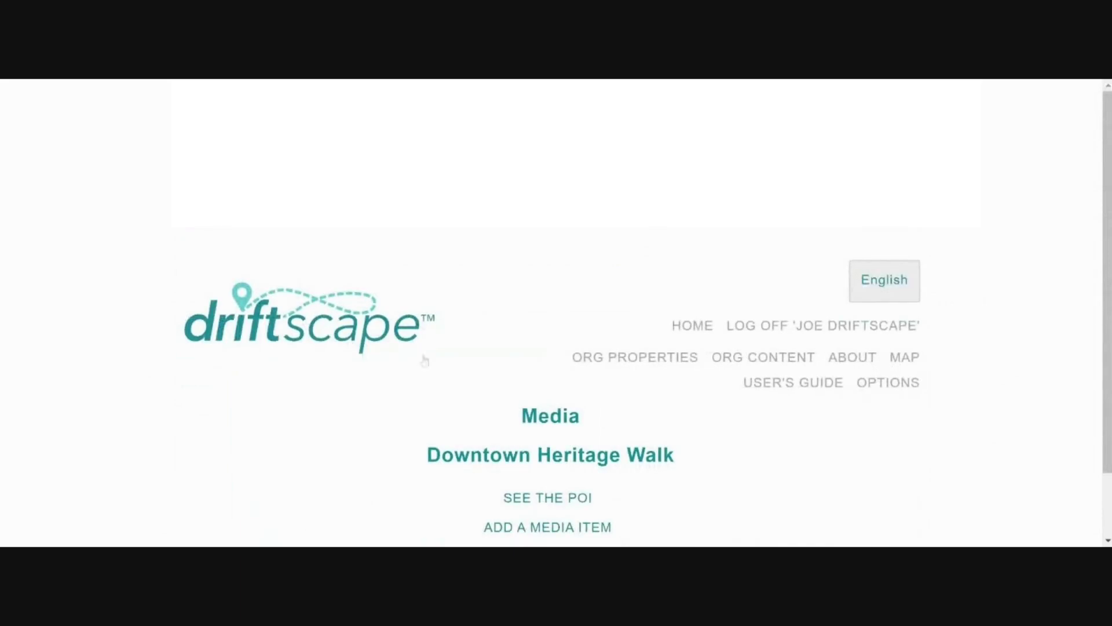
scroll(773, 486, down, 1)
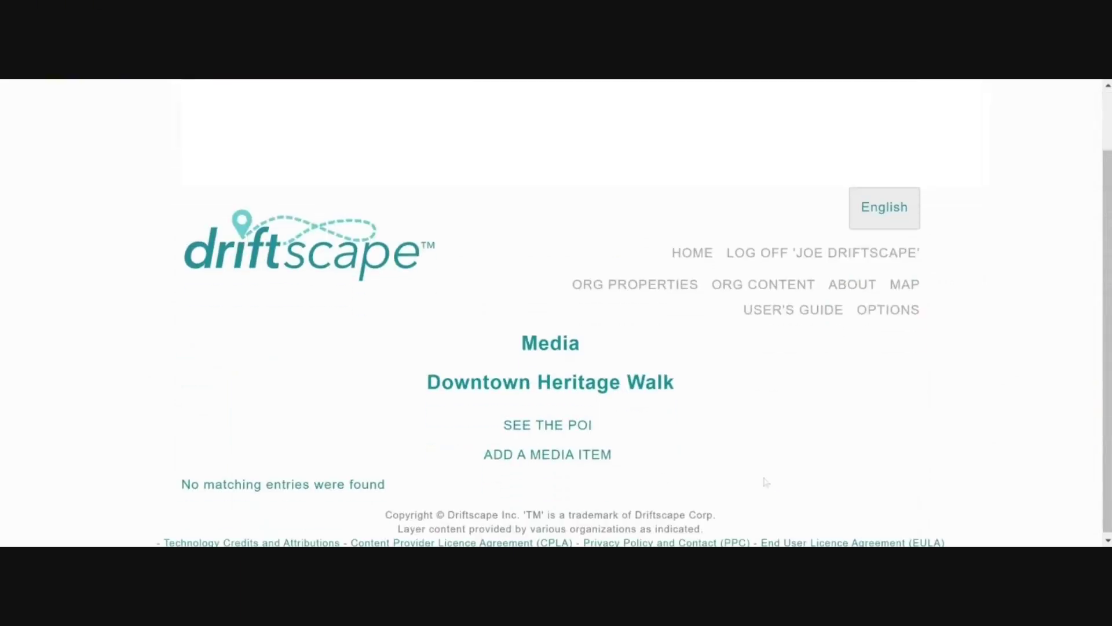
click(546, 455)
Step: Upload the downtown JPG as Image media item 1000 for the tour
scroll(559, 360, down, 2)
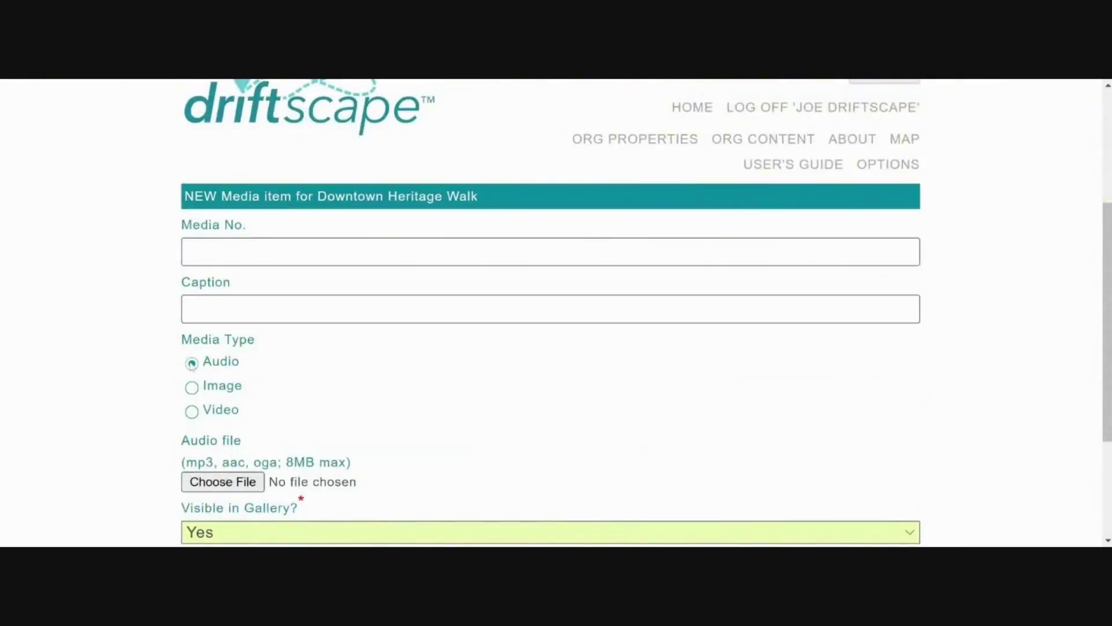
scroll(457, 405, down, 1)
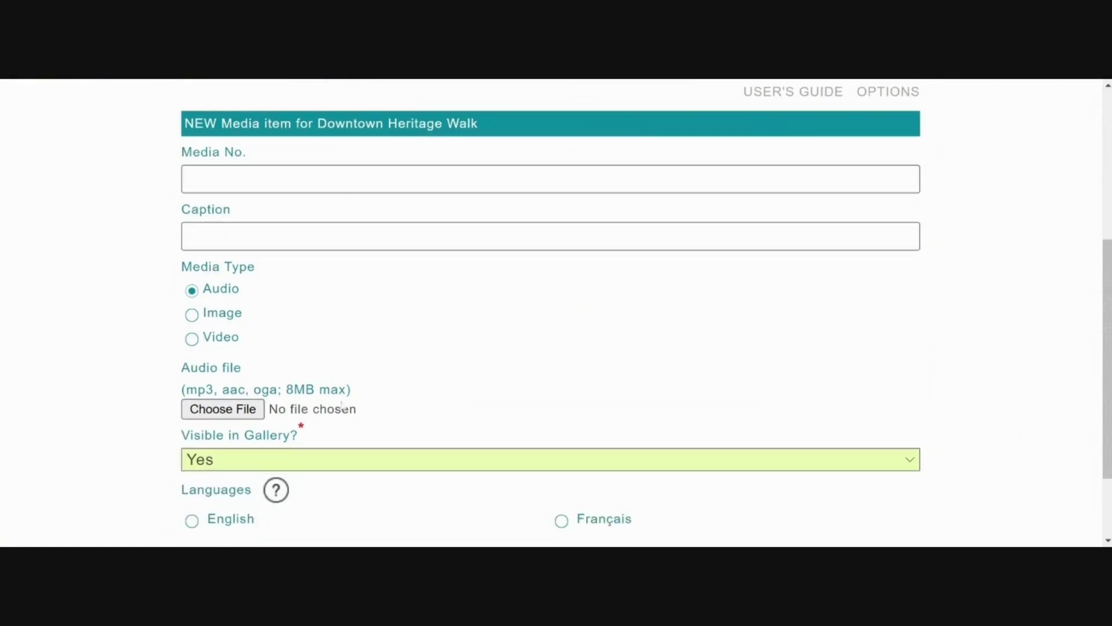
click(196, 318)
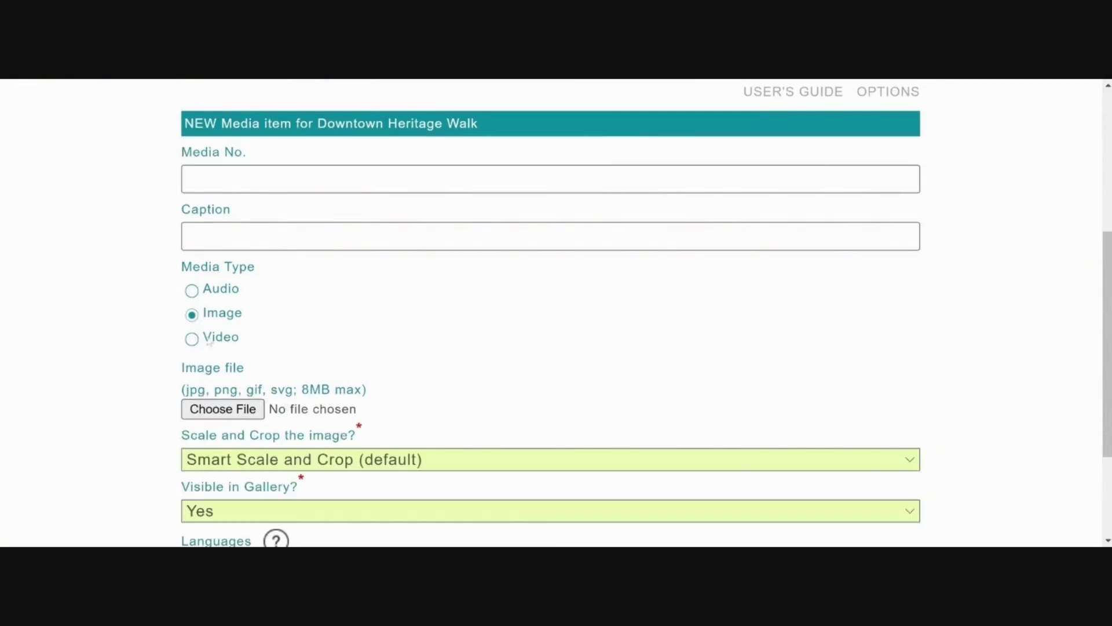
scroll(538, 377, down, 1)
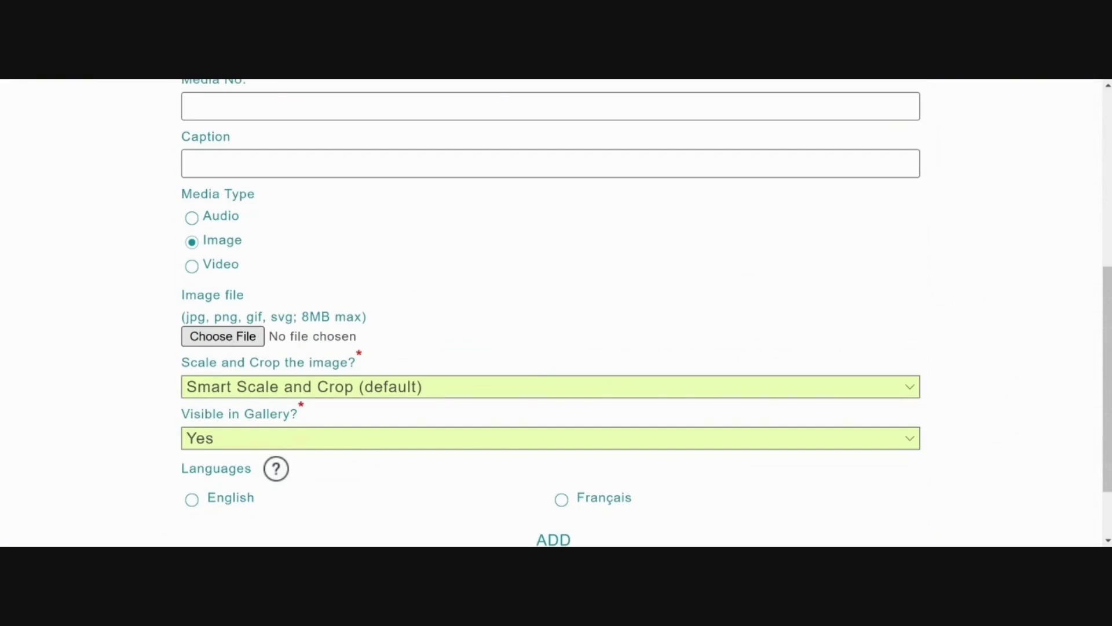
key(Return)
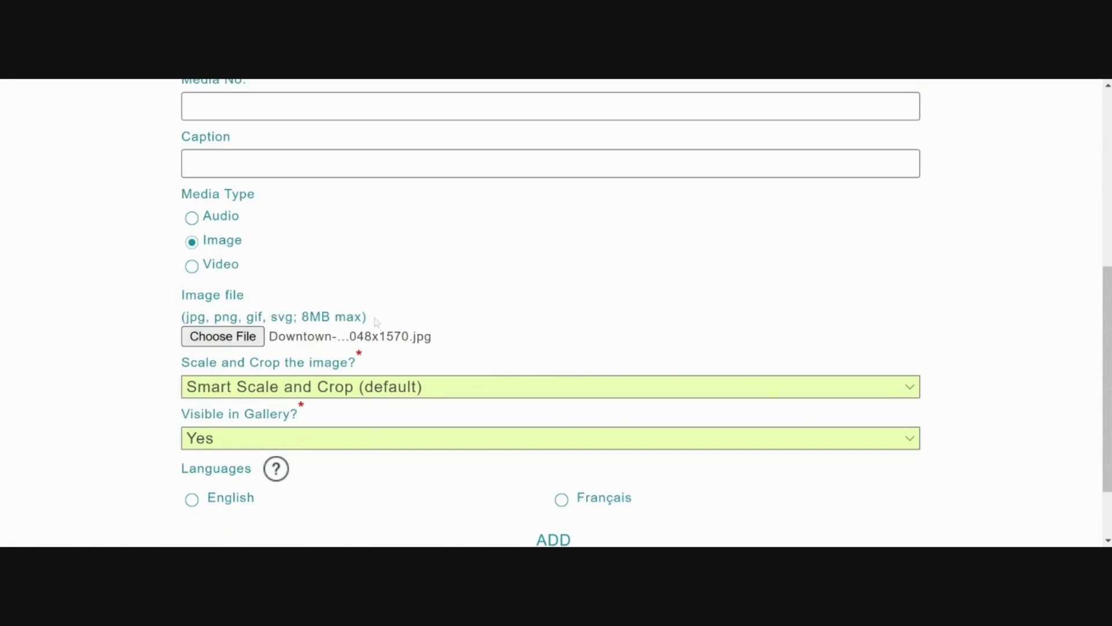
scroll(649, 493, down, 1)
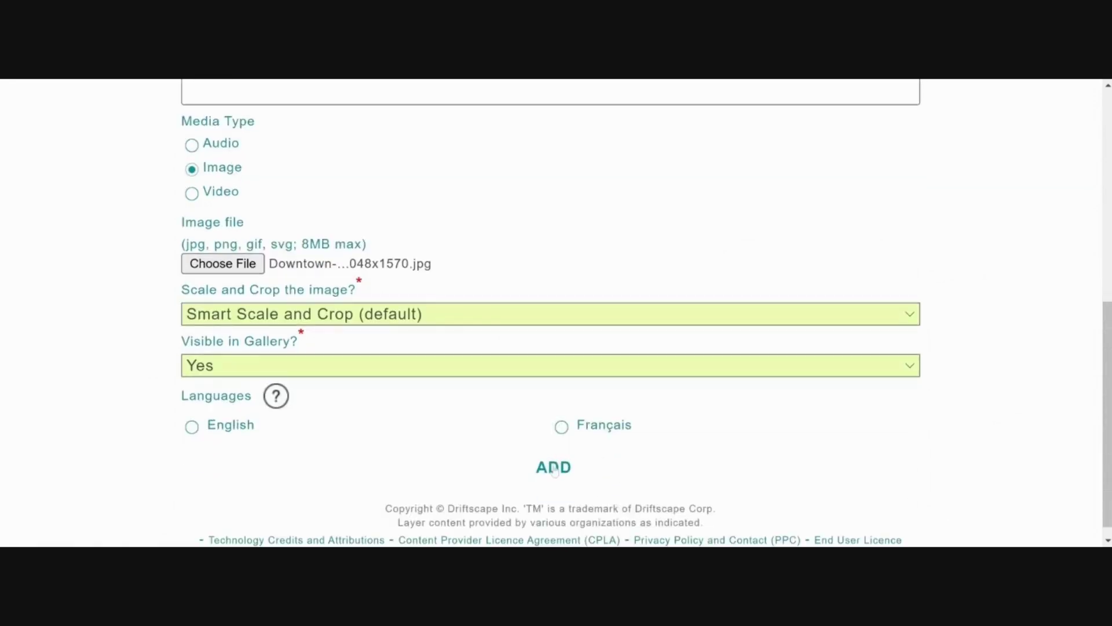
click(554, 468)
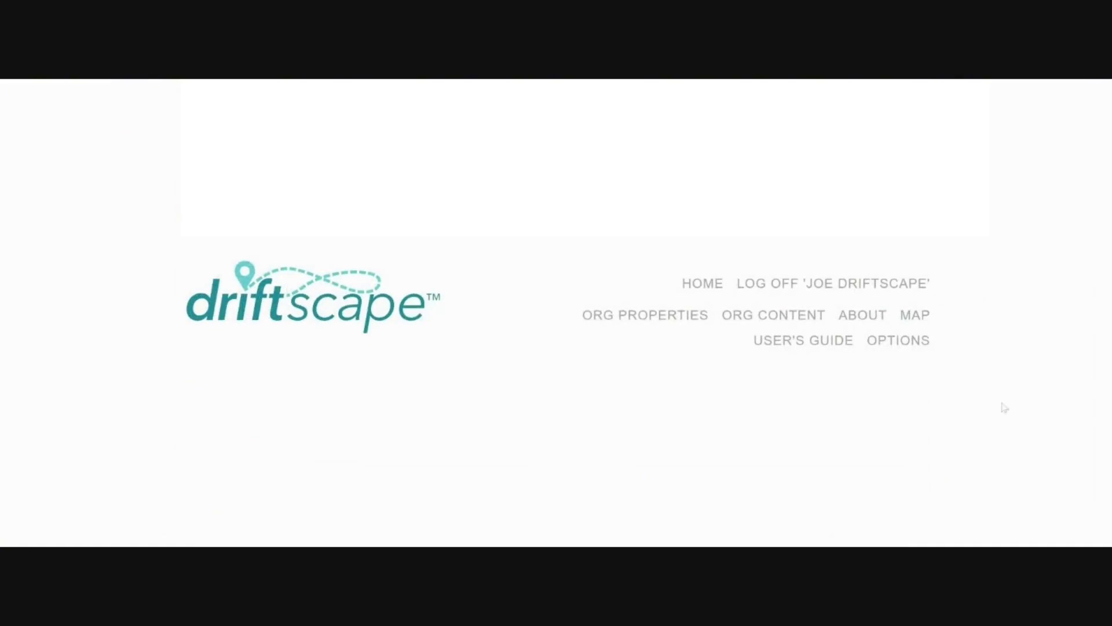
scroll(944, 388, down, 3)
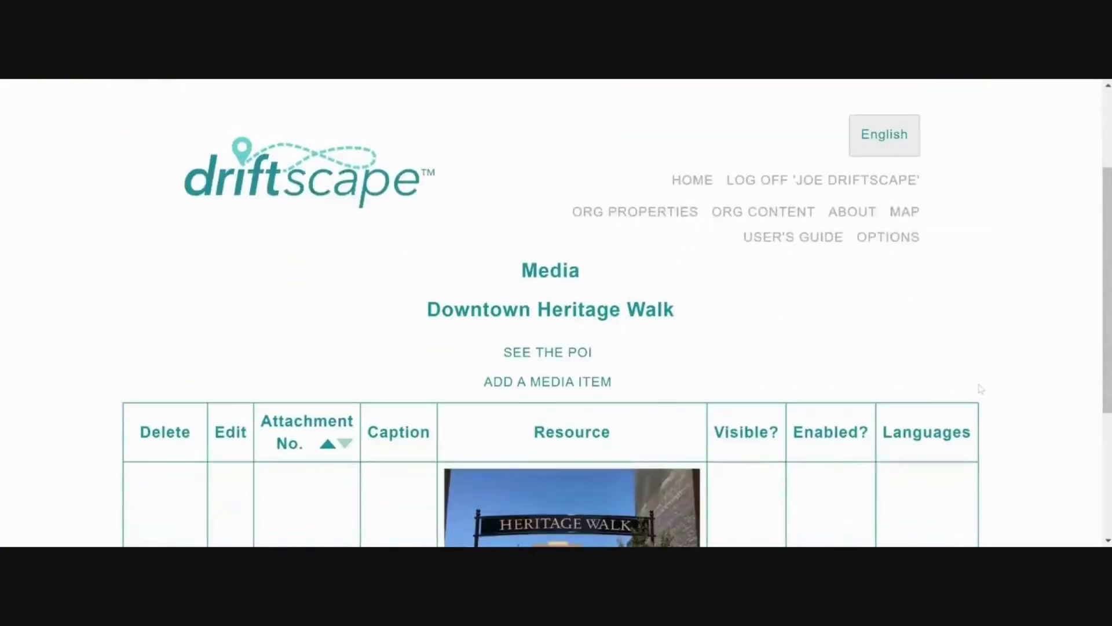
scroll(652, 281, down, 2)
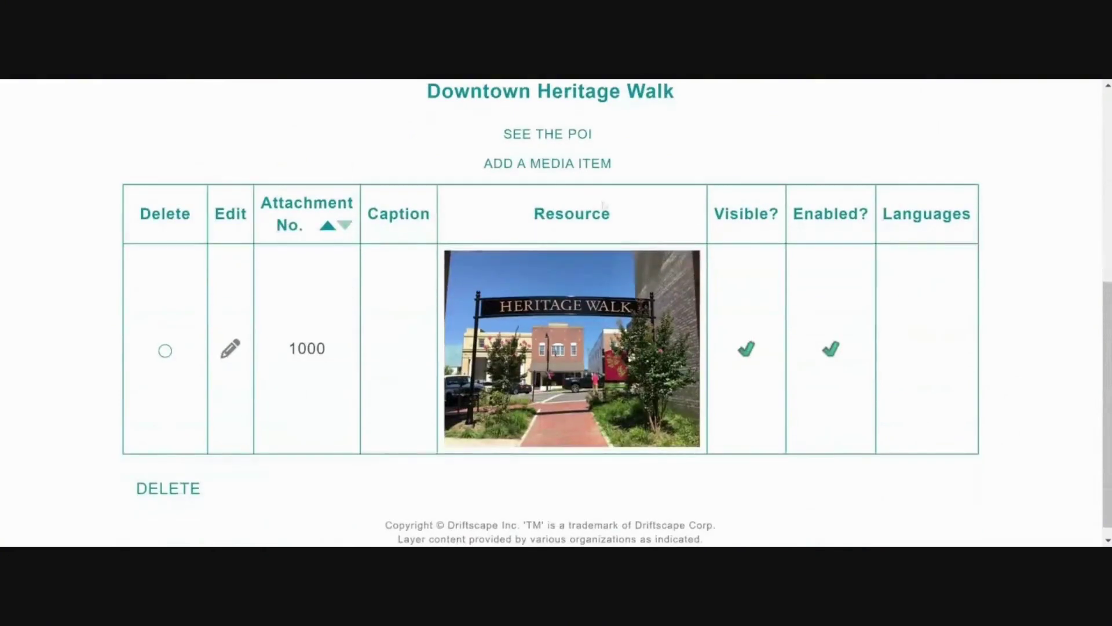
click(554, 164)
Step: Upload TOUR STOP 1 AUDIO.mp3 as an Audio media item
scroll(93, 290, down, 1)
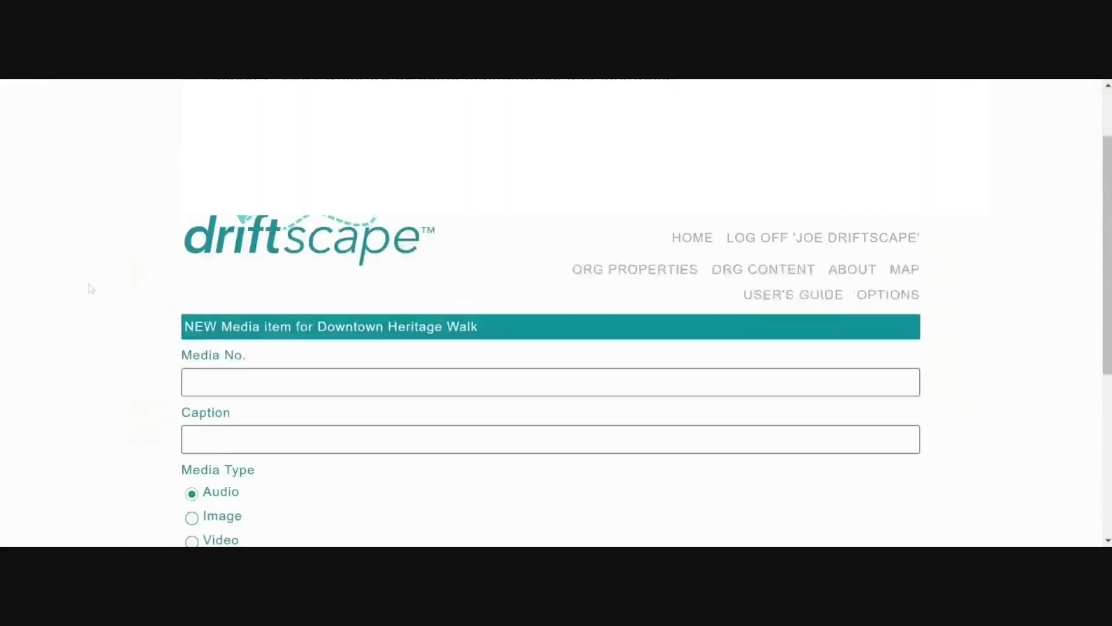
scroll(91, 288, down, 2)
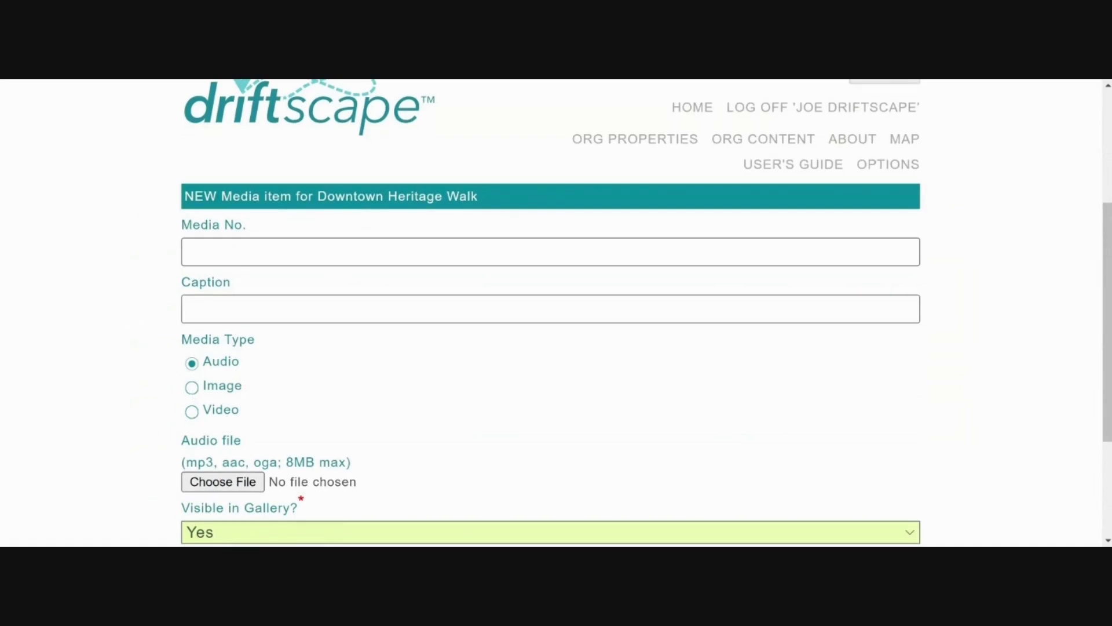
scroll(399, 402, down, 2)
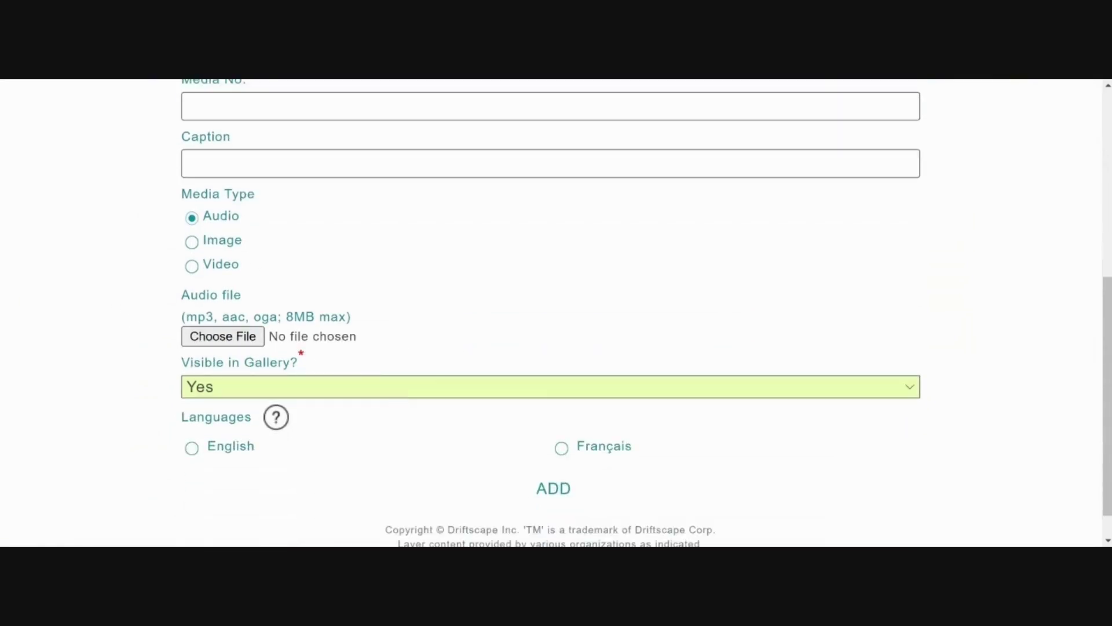
click(232, 343)
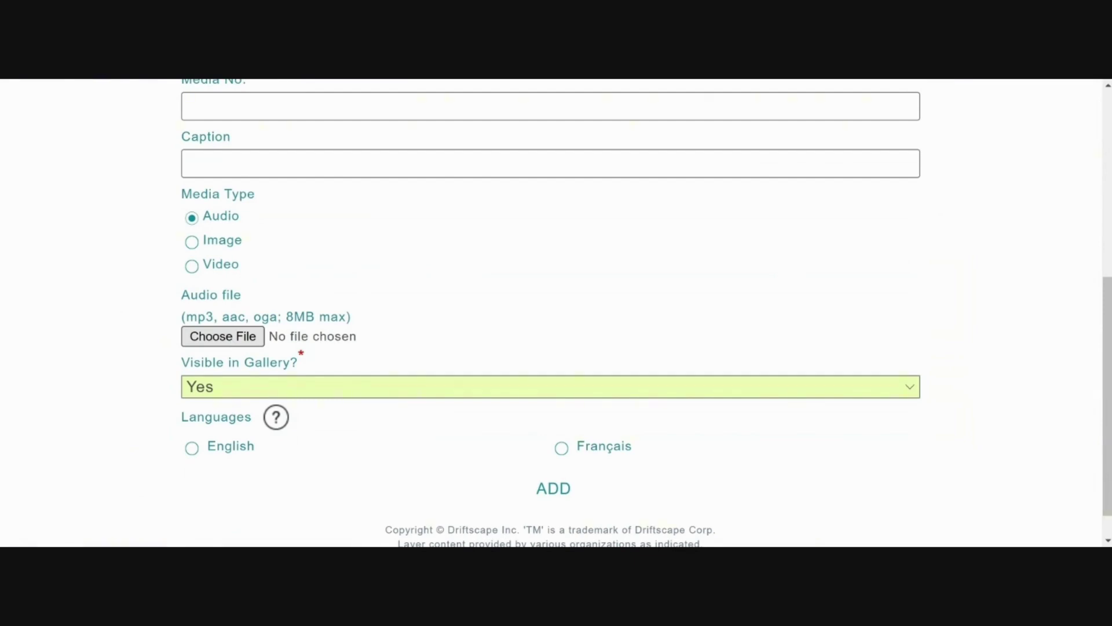
click(628, 322)
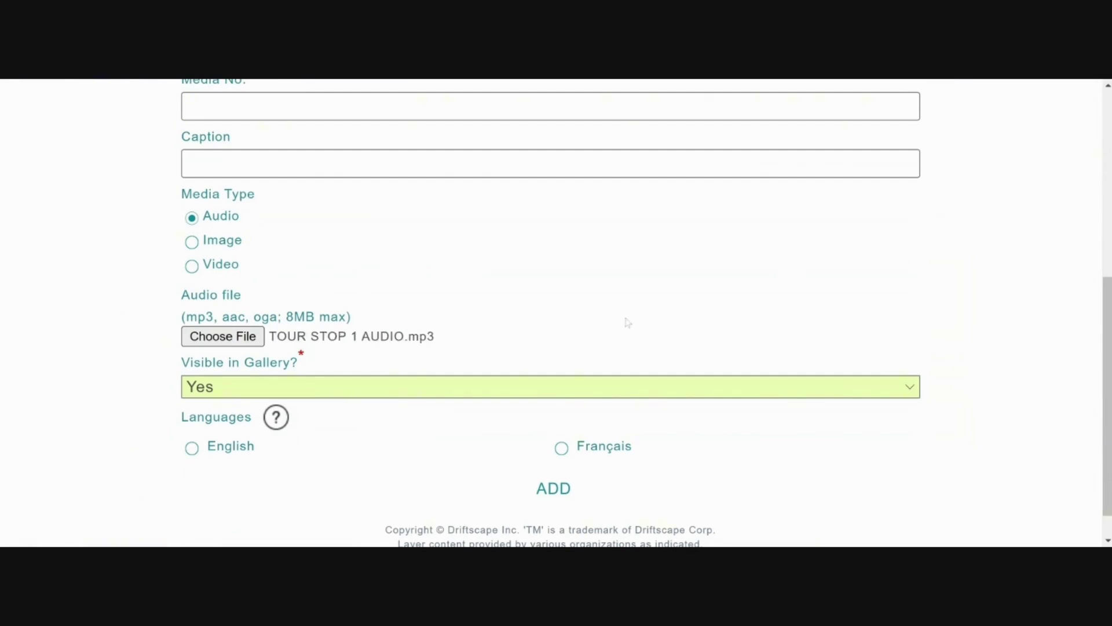
click(553, 488)
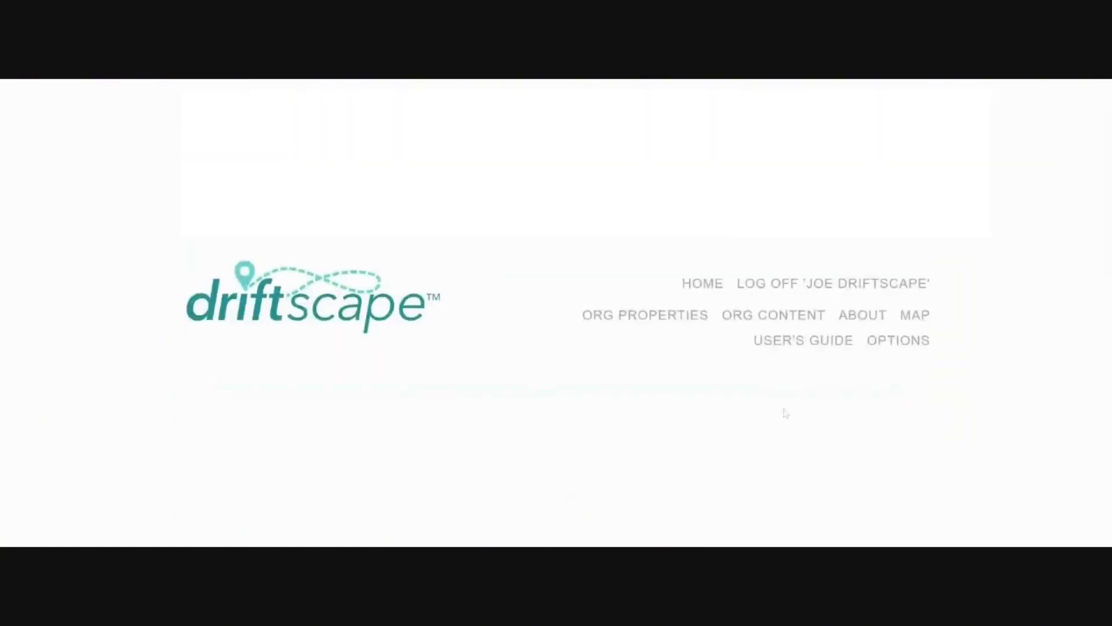
Step: Review the media list with audio 2000 and return to the tour page
scroll(985, 390, down, 3)
scroll(987, 388, down, 3)
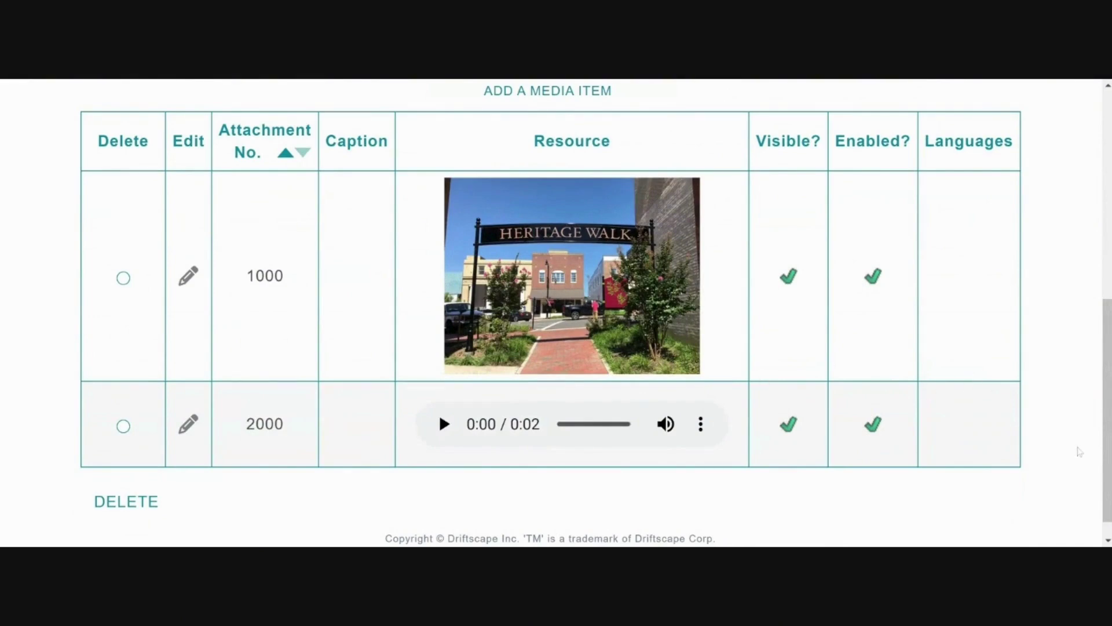
scroll(1079, 443, up, 4)
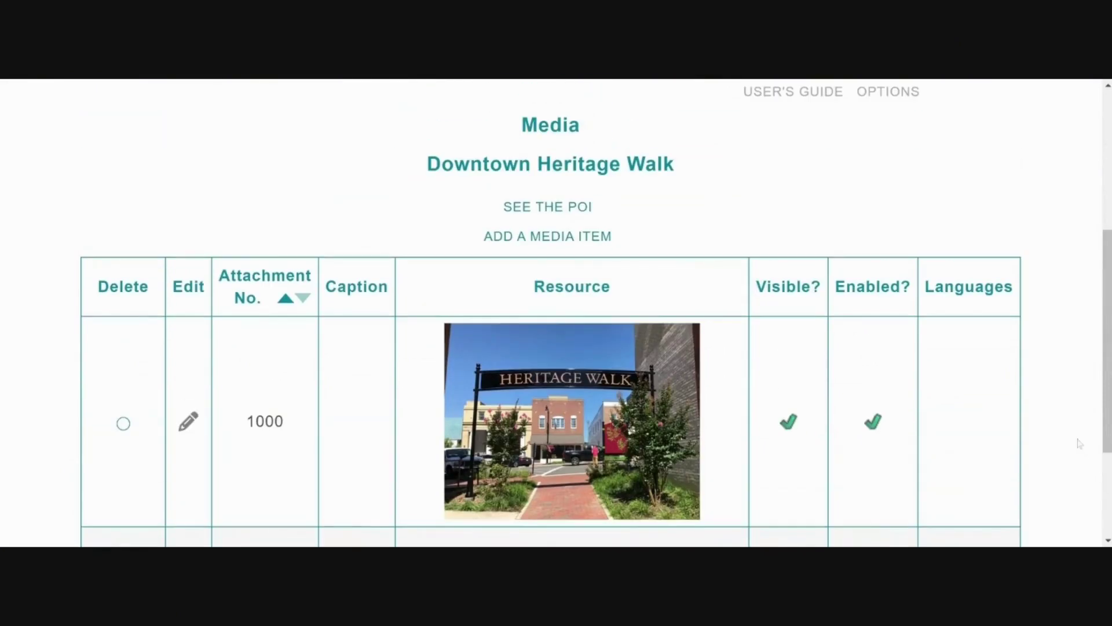
scroll(1080, 444, up, 1)
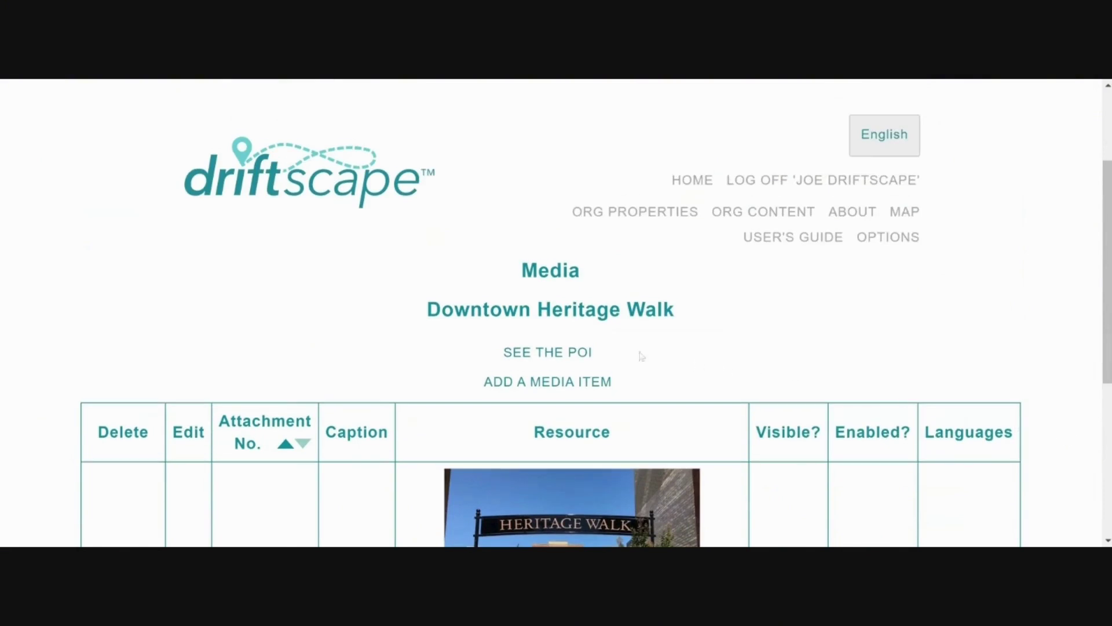
click(545, 354)
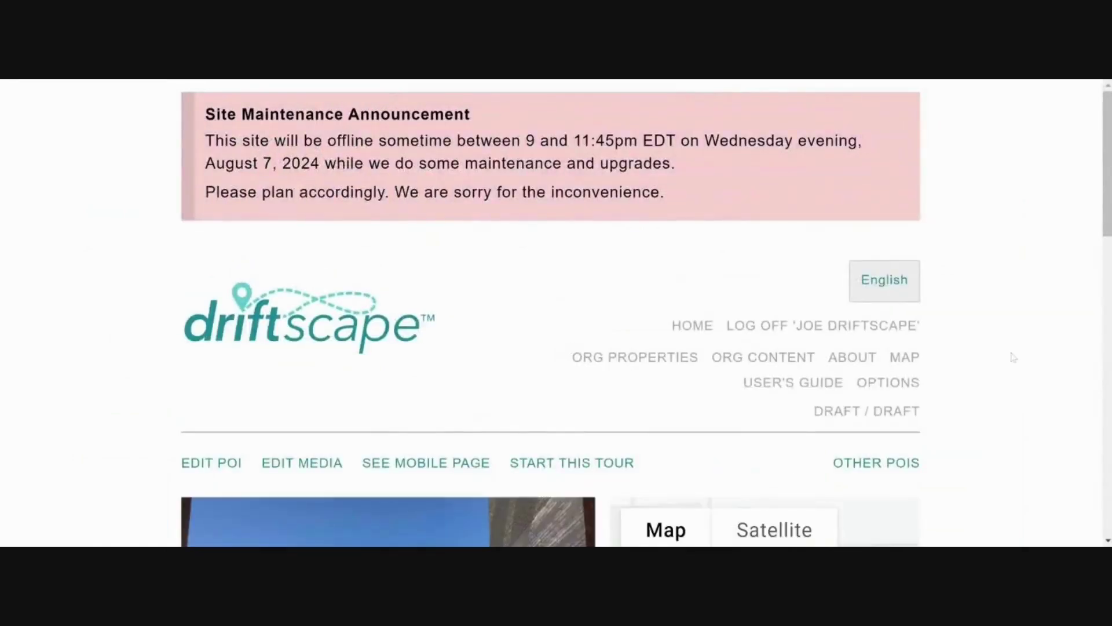
scroll(1012, 357, down, 5)
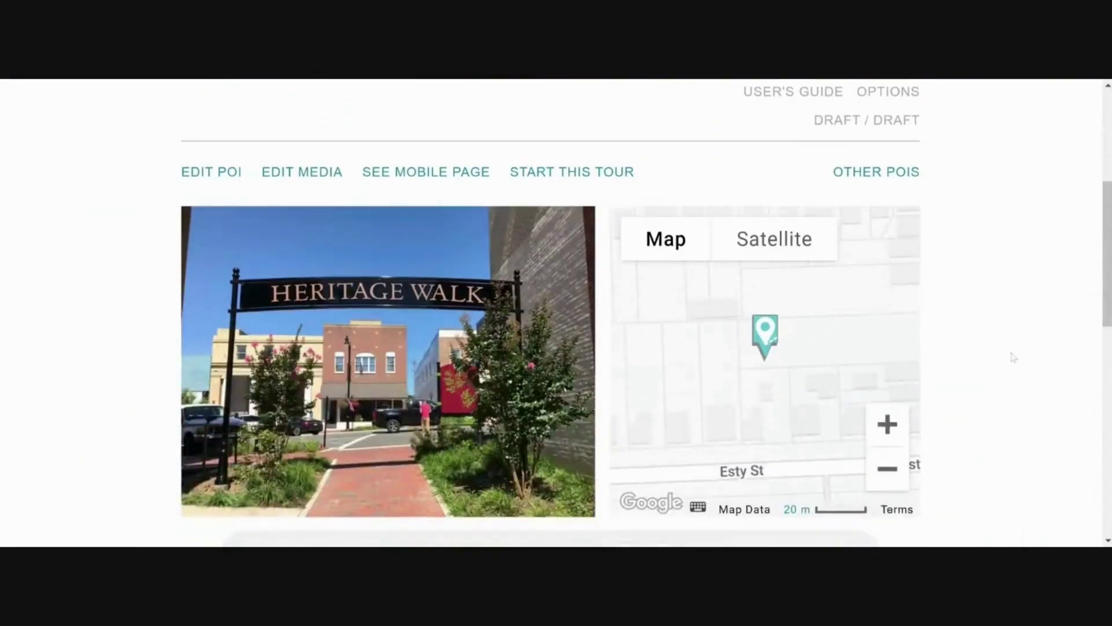
scroll(1013, 358, down, 1)
scroll(1013, 357, down, 4)
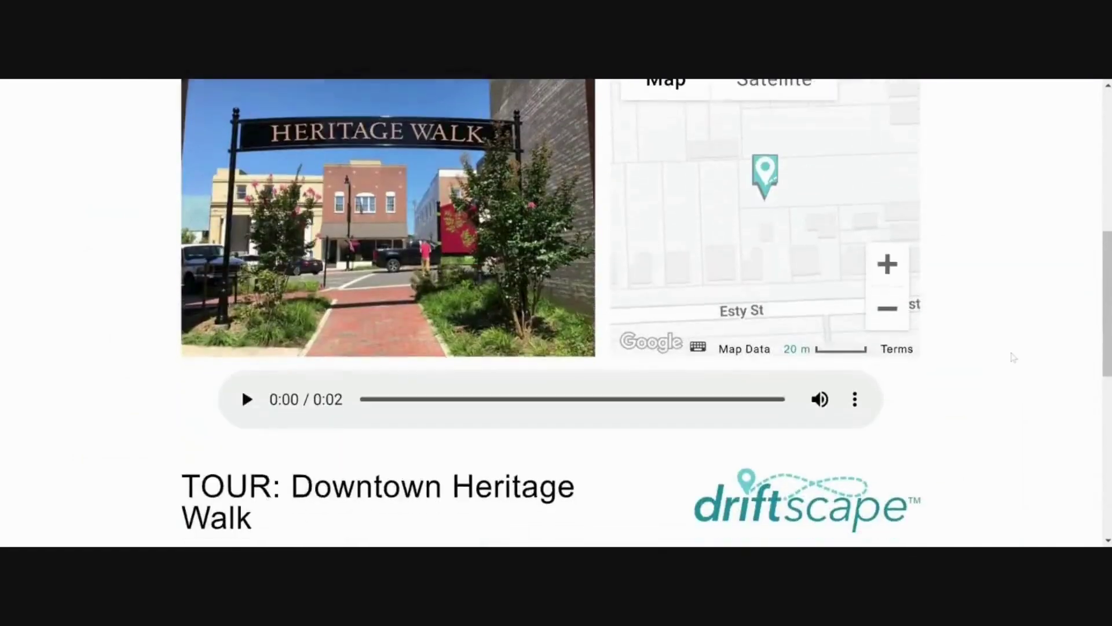
scroll(1013, 357, down, 7)
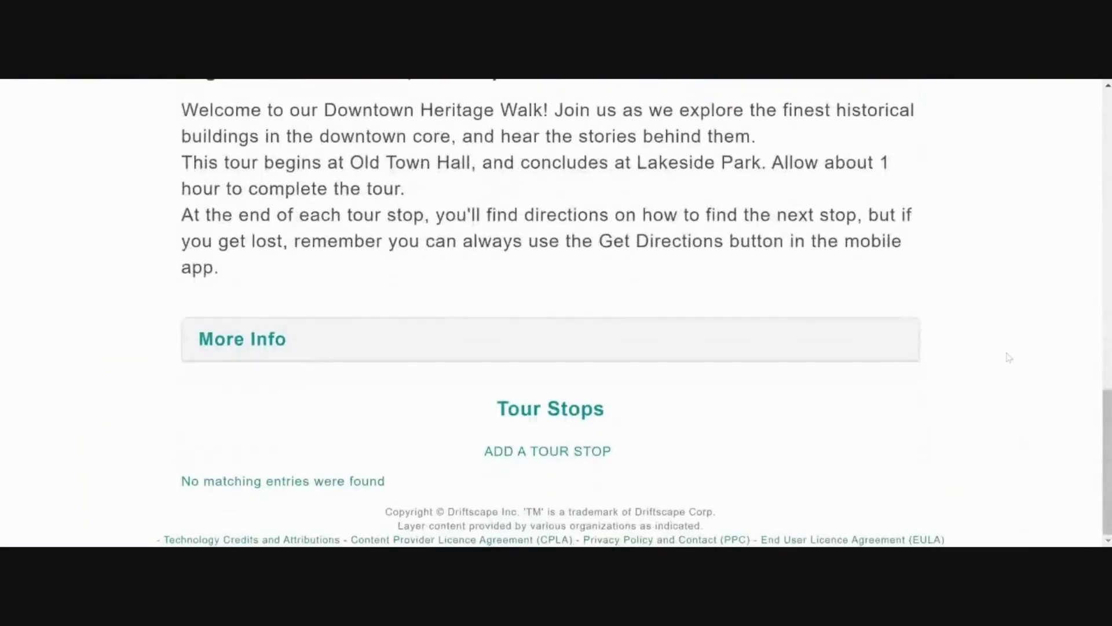
click(559, 454)
Step: Enter Stop Order 1 and title 'Old Town Hall' for the new tour stop
scroll(1021, 373, down, 1)
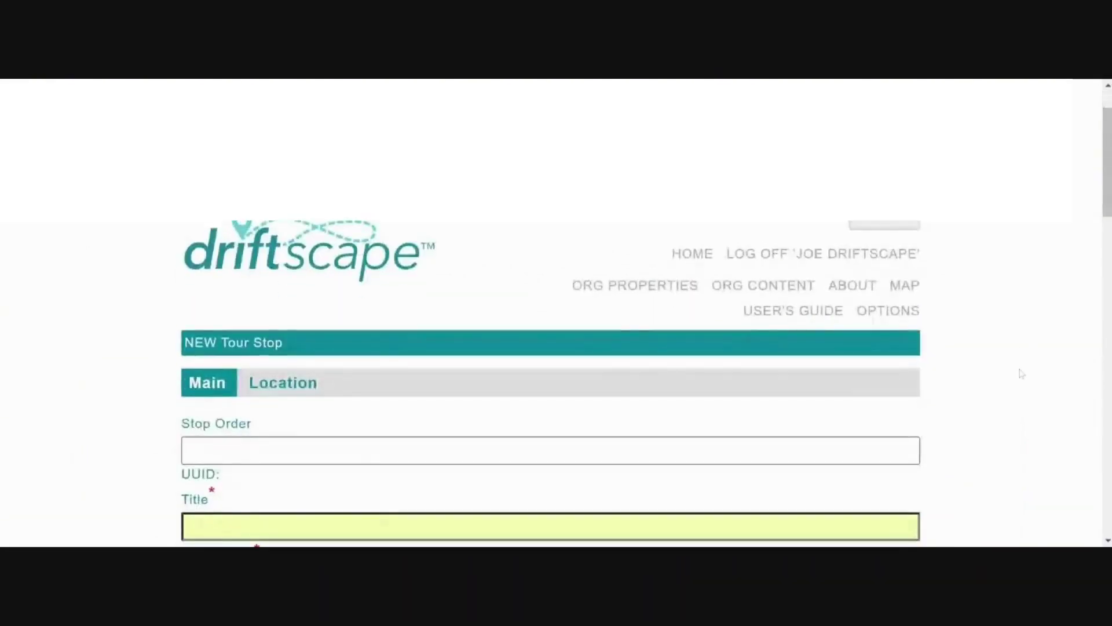
scroll(1021, 374, down, 3)
text(1)
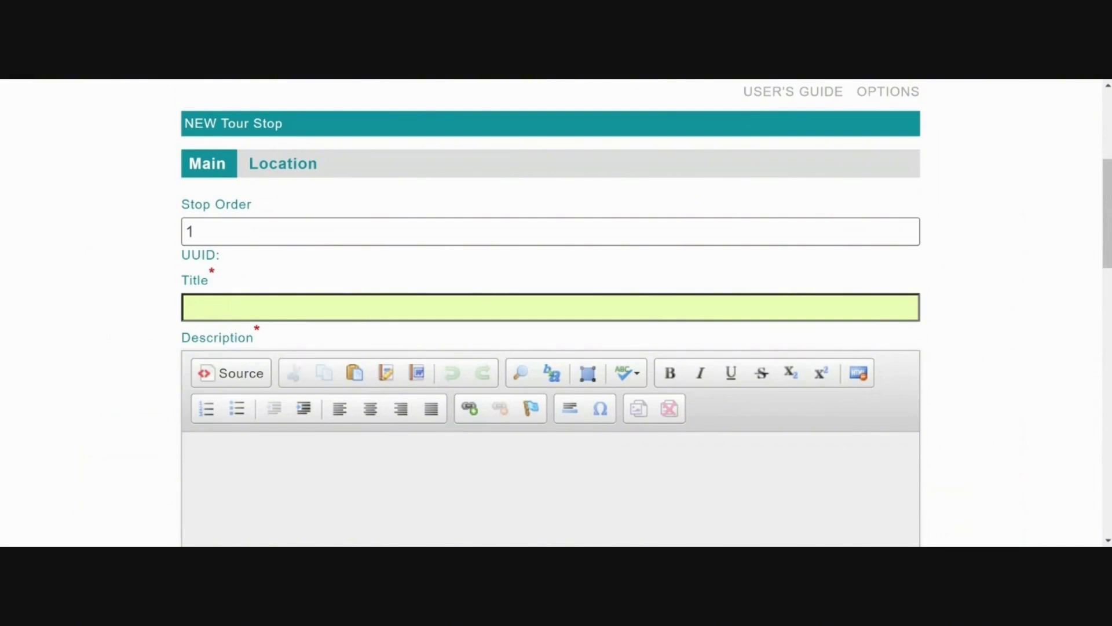
text(Old Town Hall)
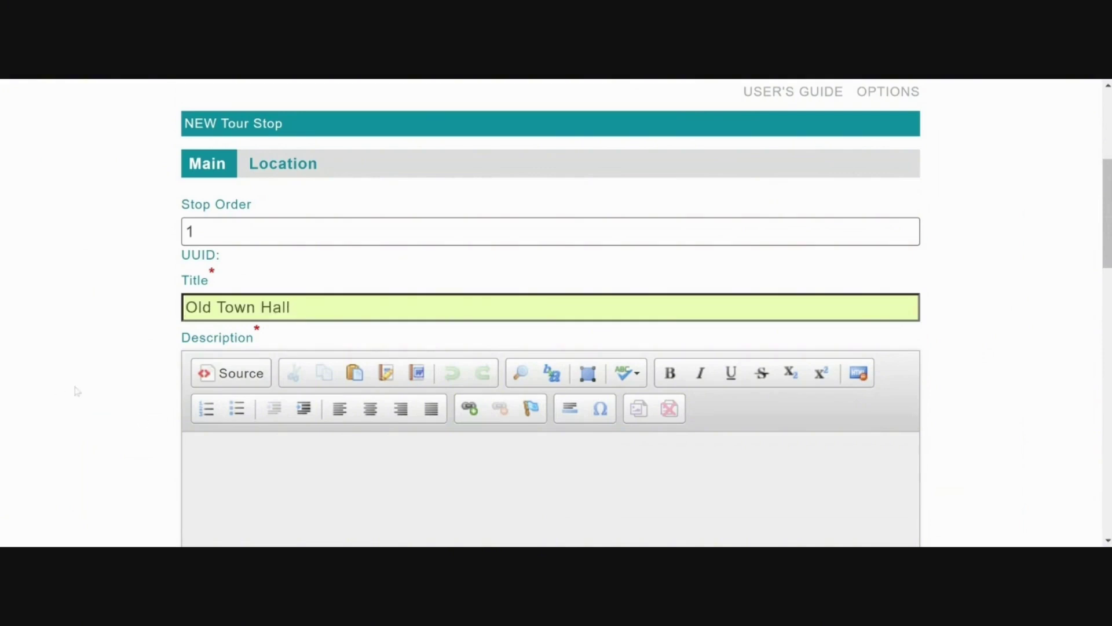
scroll(52, 377, down, 2)
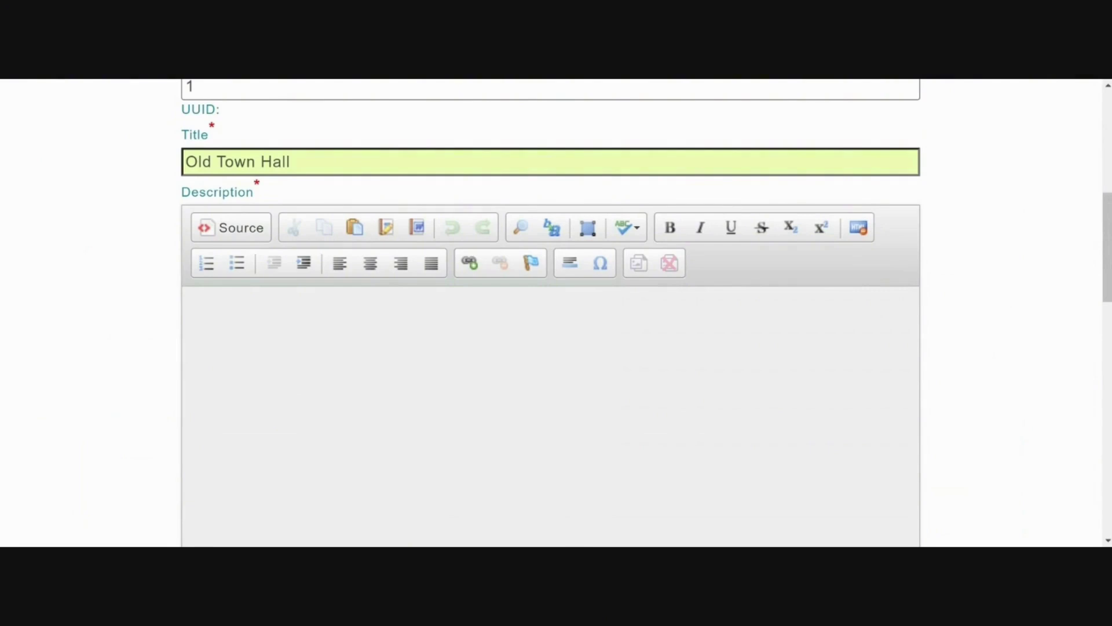
Step: Paste the stop's address and directions text, bolding the '16 Main Street, Driftscapeville' line
click(183, 294)
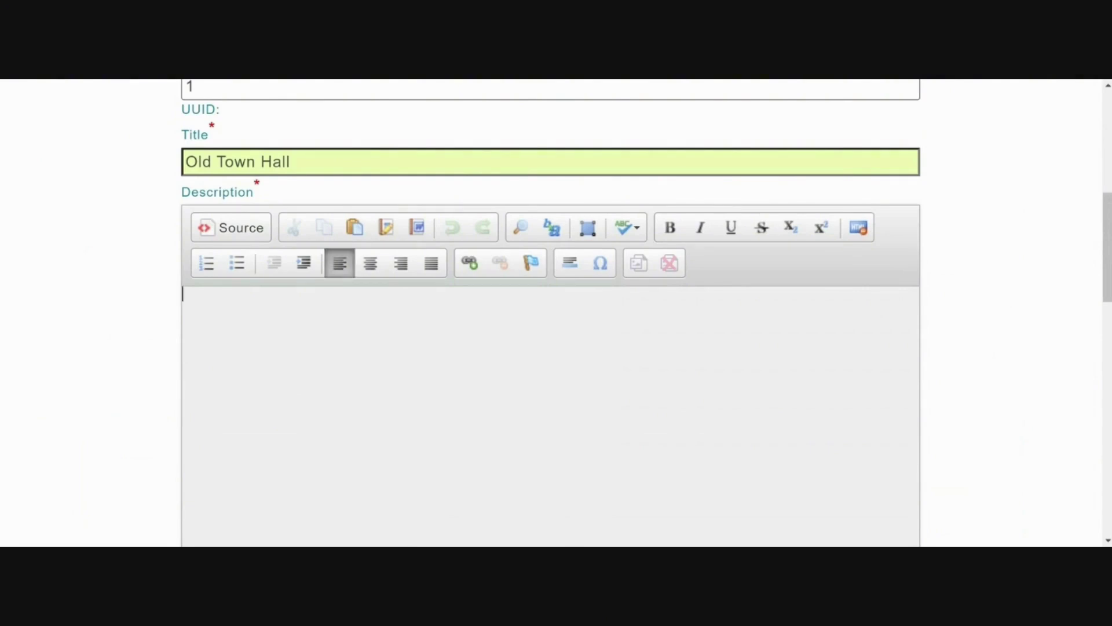
text(16 Main Street, Driftscapeville  If you're standing on the corner of Main and Centre Street, you're in the right place.The red brick building on your right is the former Old Town Hall, built in 1867 in an Italianate style as you may see from the curved window arches. When you're ready to move onto our next stop, turn left on Main Street and keep walking until you come to a grey stone building on your left at 41 Main Street. That's our next stop.)
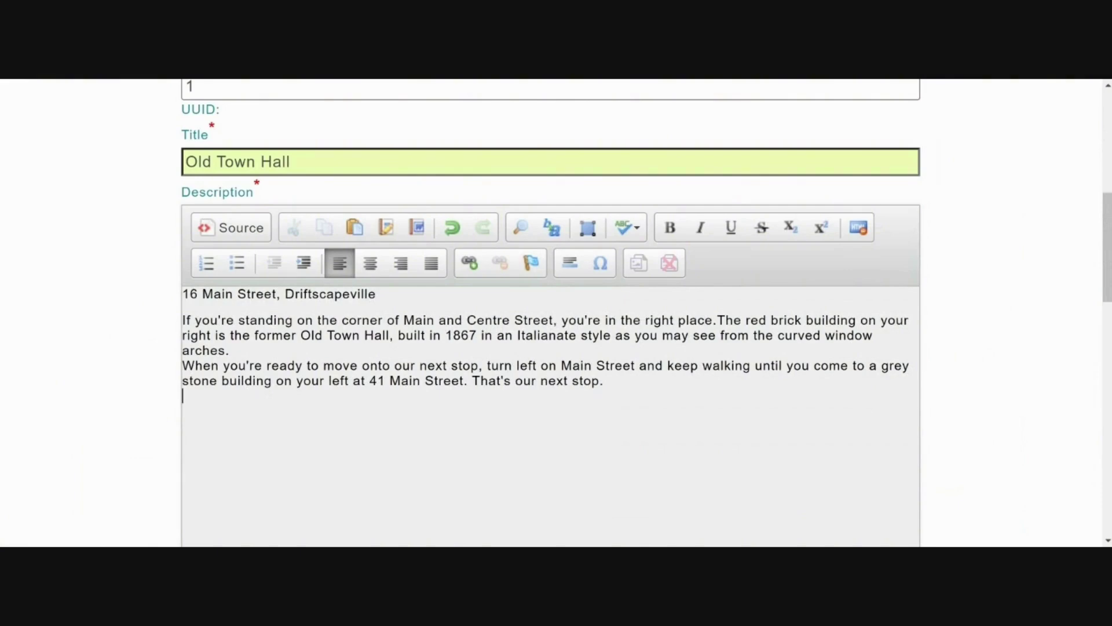
drag(376, 293, 183, 294)
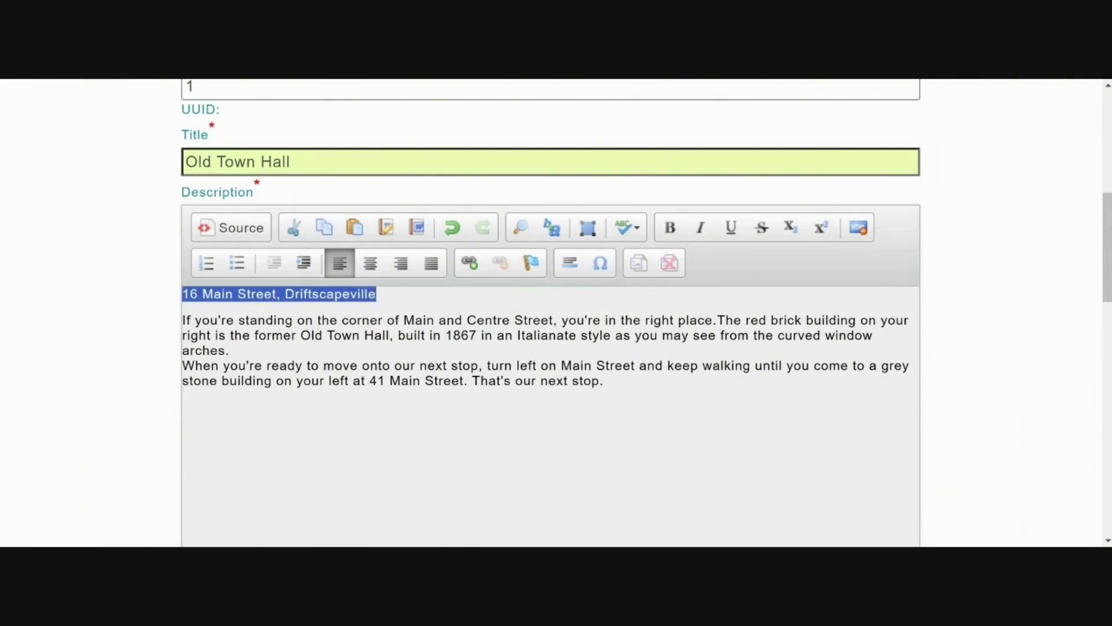
key(ctrl+b)
click(183, 396)
Step: Insert a blank line after the first paragraph and bold the final directions paragraph
click(229, 350)
key(Return)
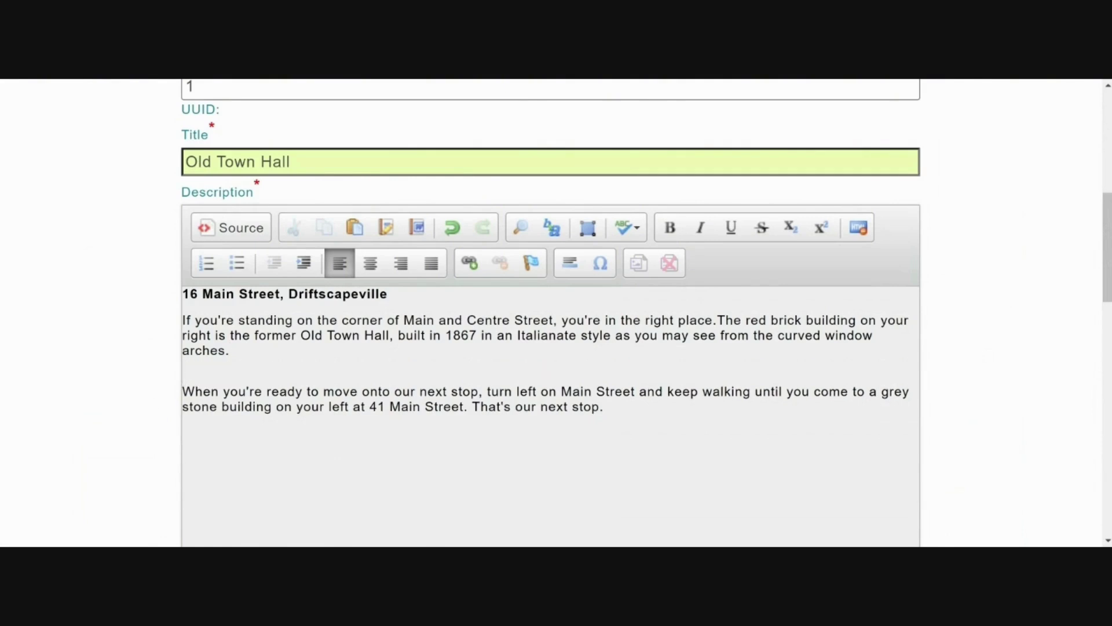
drag(604, 406, 182, 392)
drag(229, 350, 182, 320)
click(230, 350)
drag(604, 406, 182, 391)
key(ctrl+b)
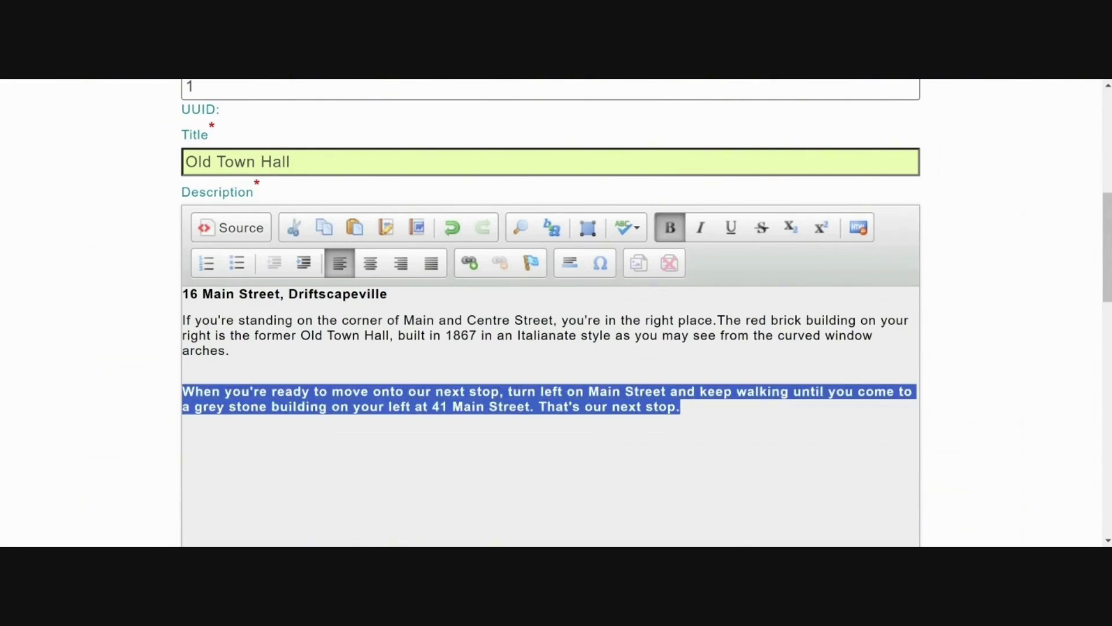
click(184, 422)
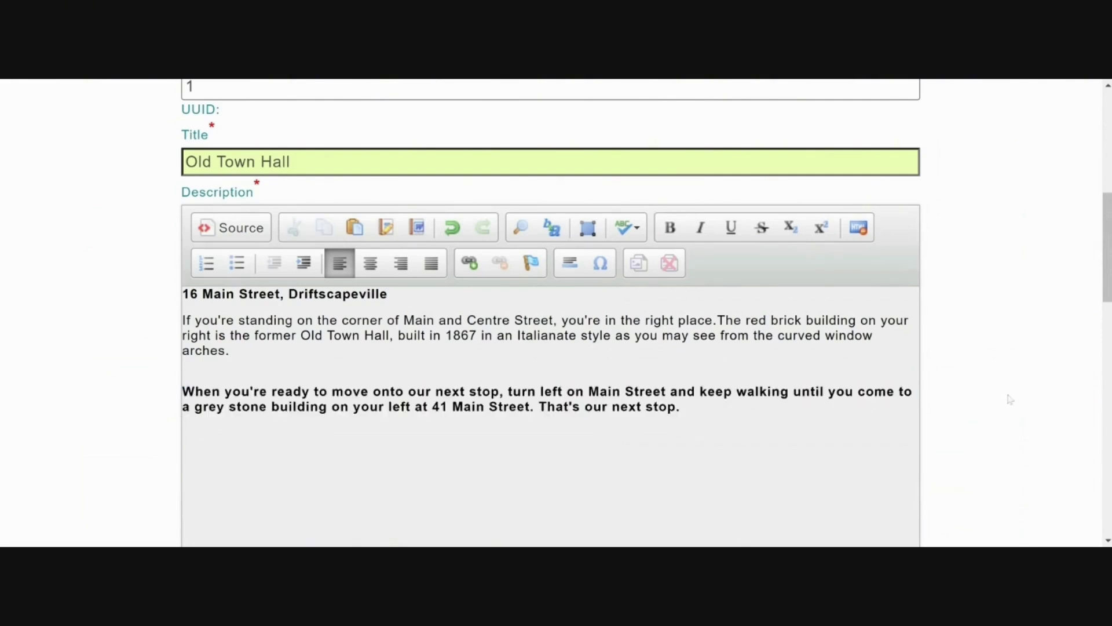
scroll(1011, 400, down, 6)
scroll(998, 398, up, 8)
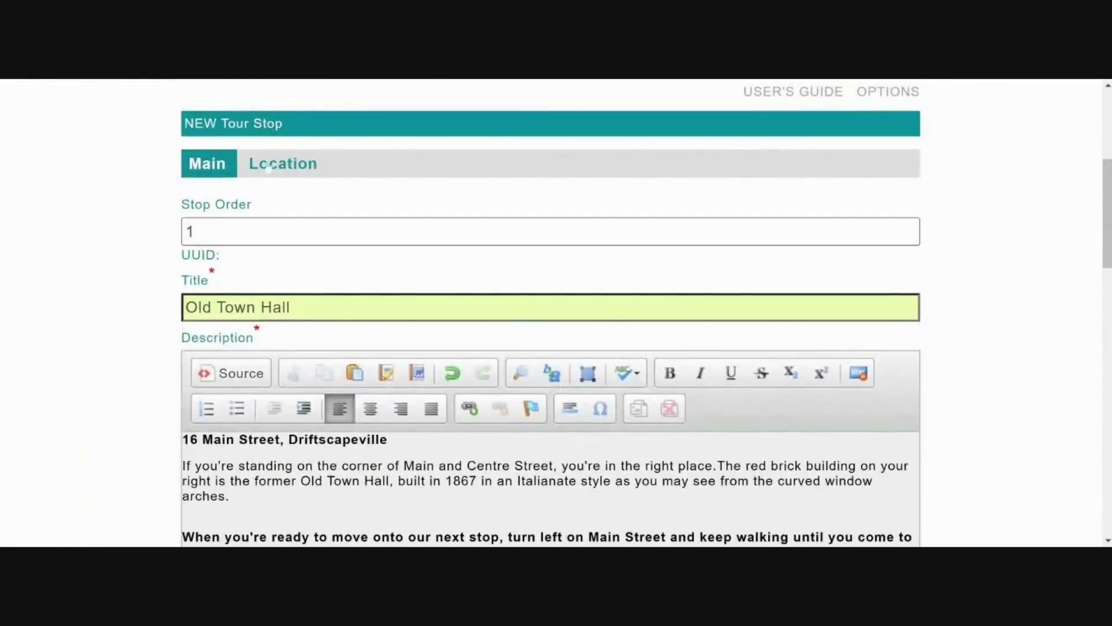
Step: Place the Old Town Hall stop marker on the map near N Albany St and Esty St
click(286, 173)
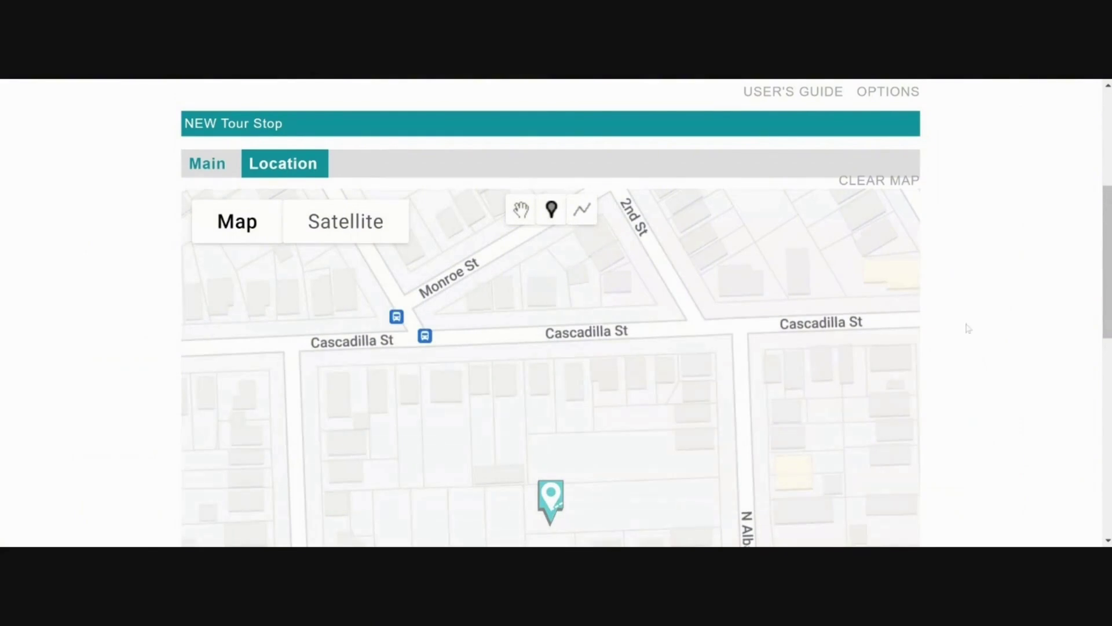
click(346, 222)
click(247, 232)
scroll(1013, 330, down, 3)
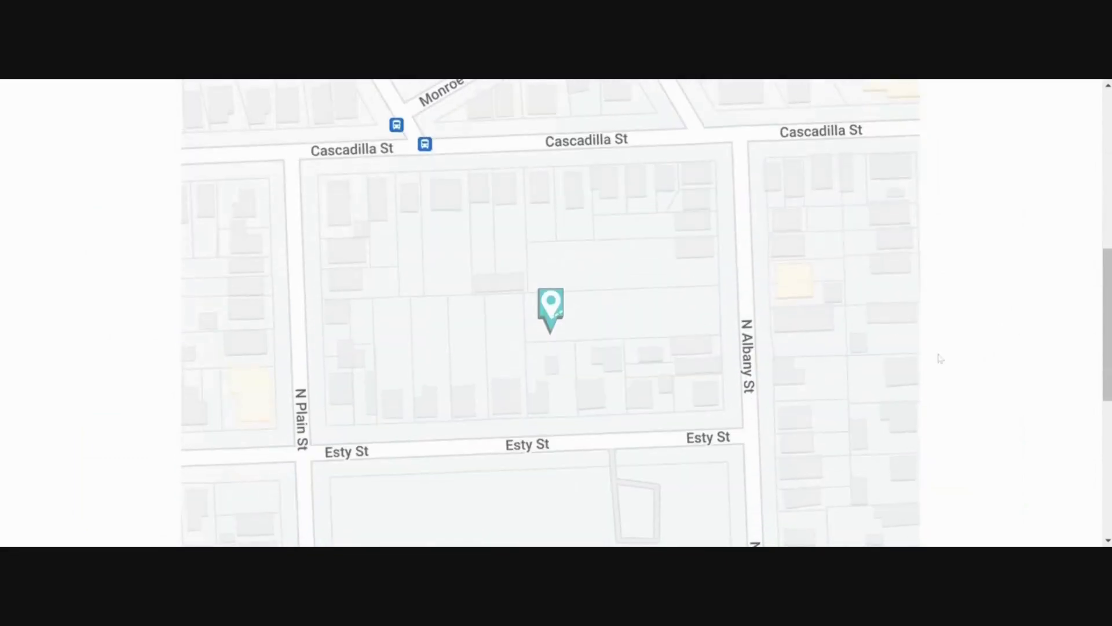
scroll(939, 356, up, 2)
scroll(653, 362, down, 2)
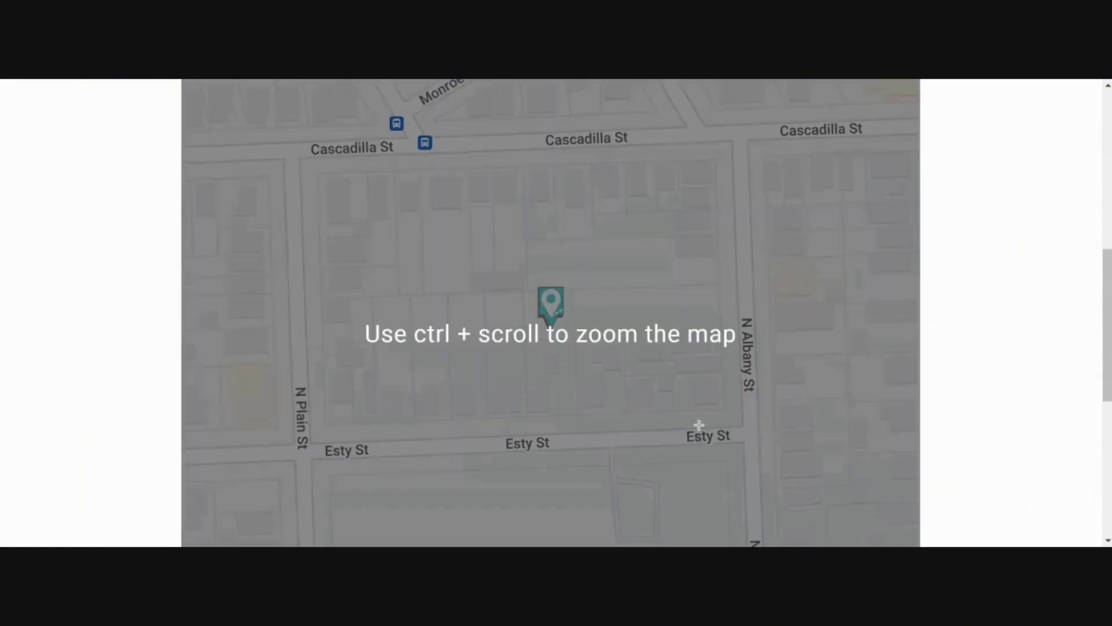
click(724, 402)
click(727, 410)
Step: Submit the new Old Town Hall stop with ADD
scroll(959, 384, down, 5)
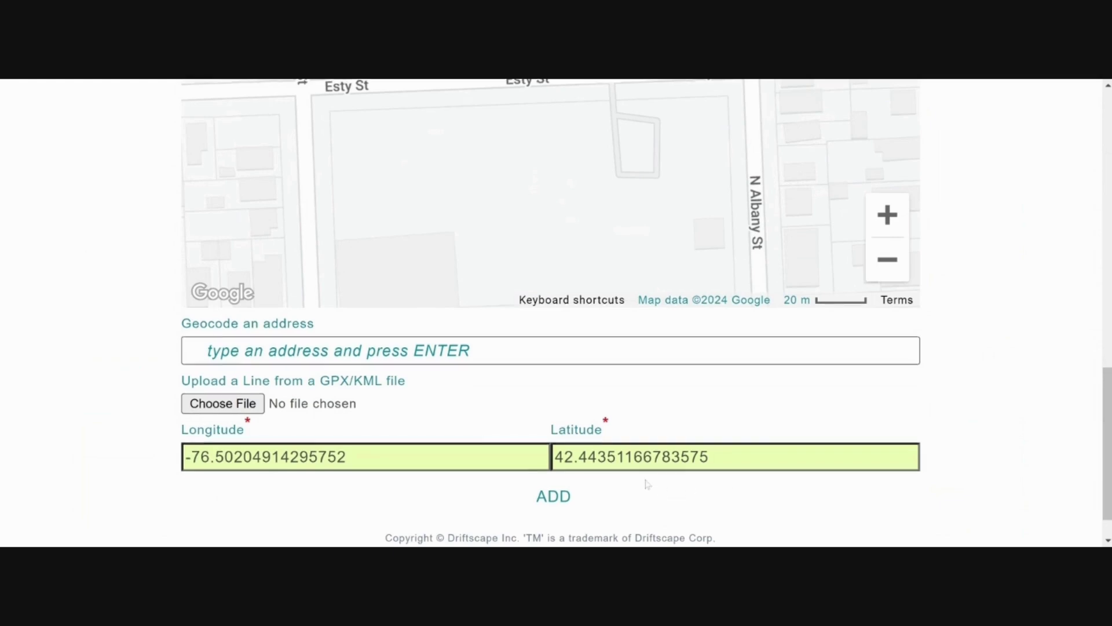
scroll(647, 484, down, 1)
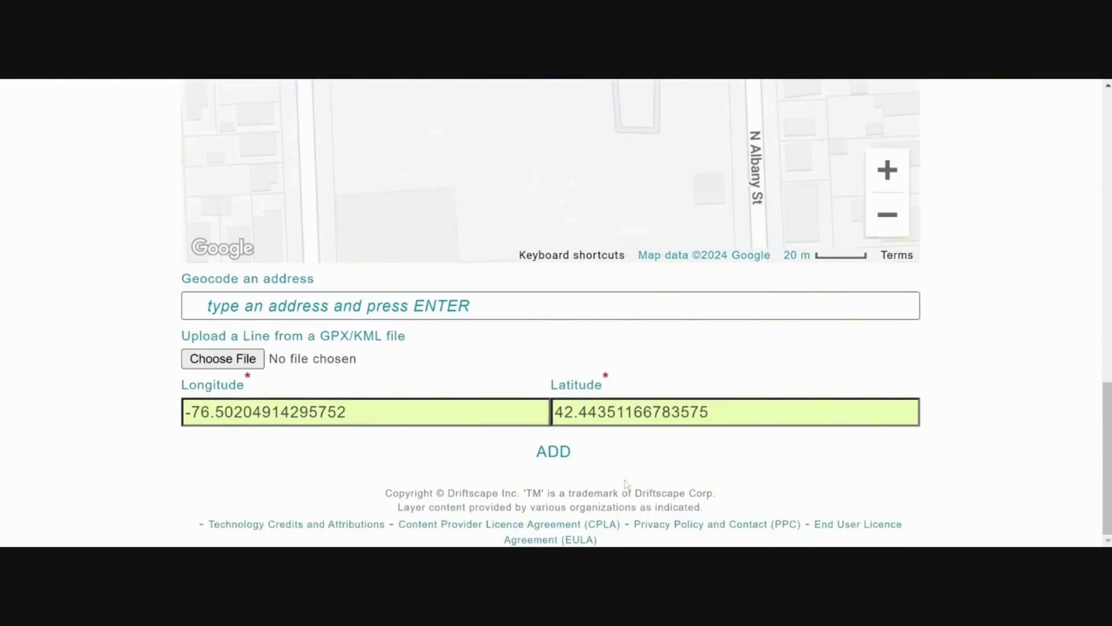
click(553, 451)
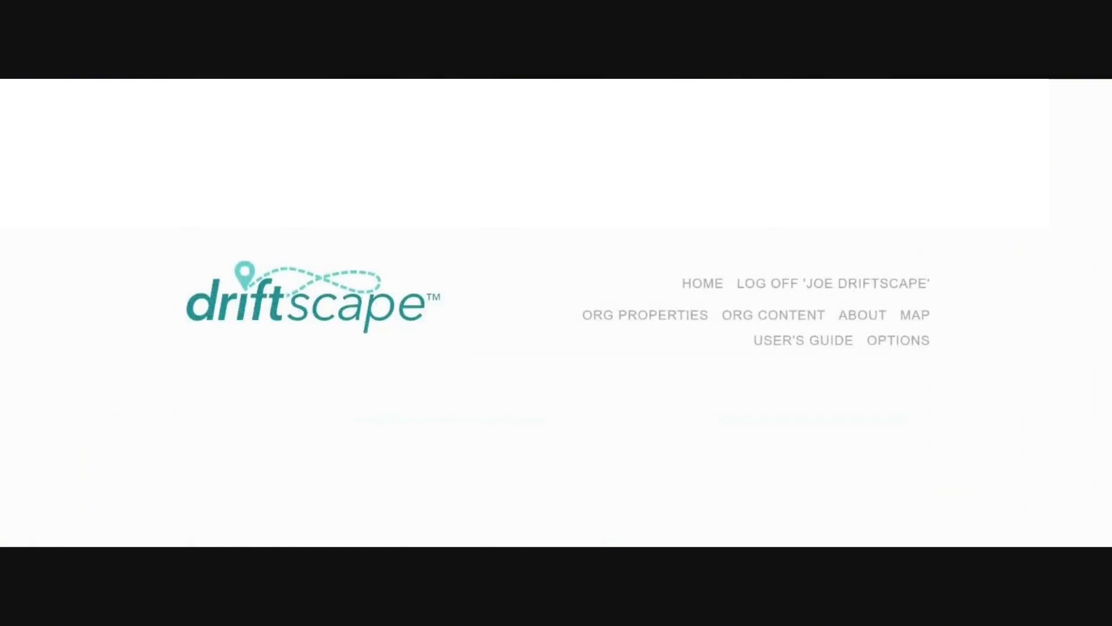
Step: Look over the saved Old Town Hall stop page, then go back to the Downtown Heritage Walk tour
scroll(916, 443, down, 5)
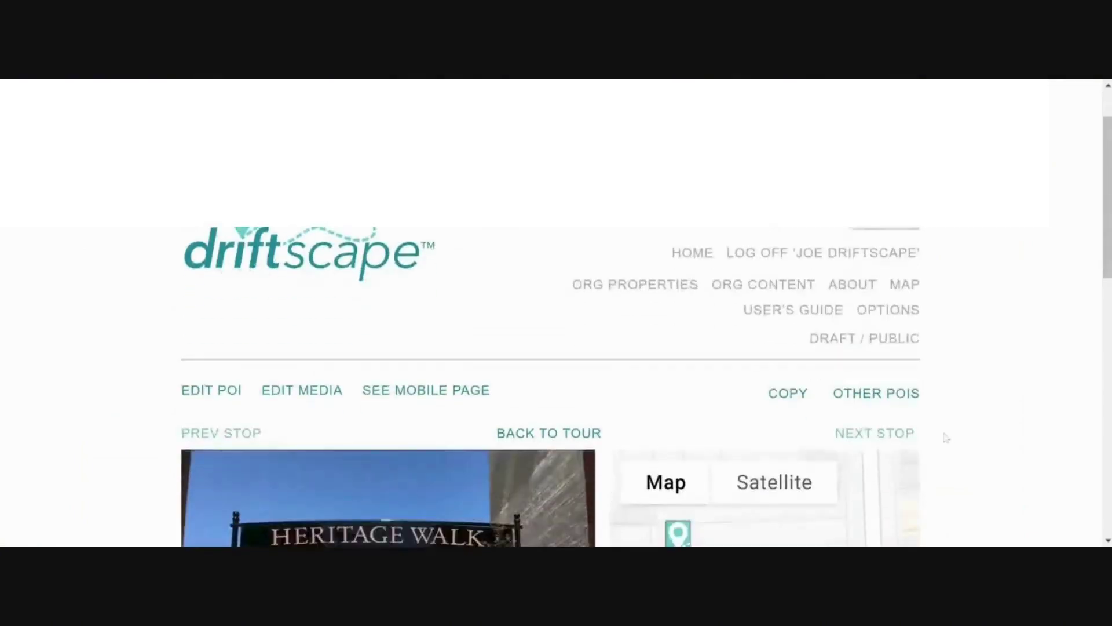
scroll(950, 439, down, 2)
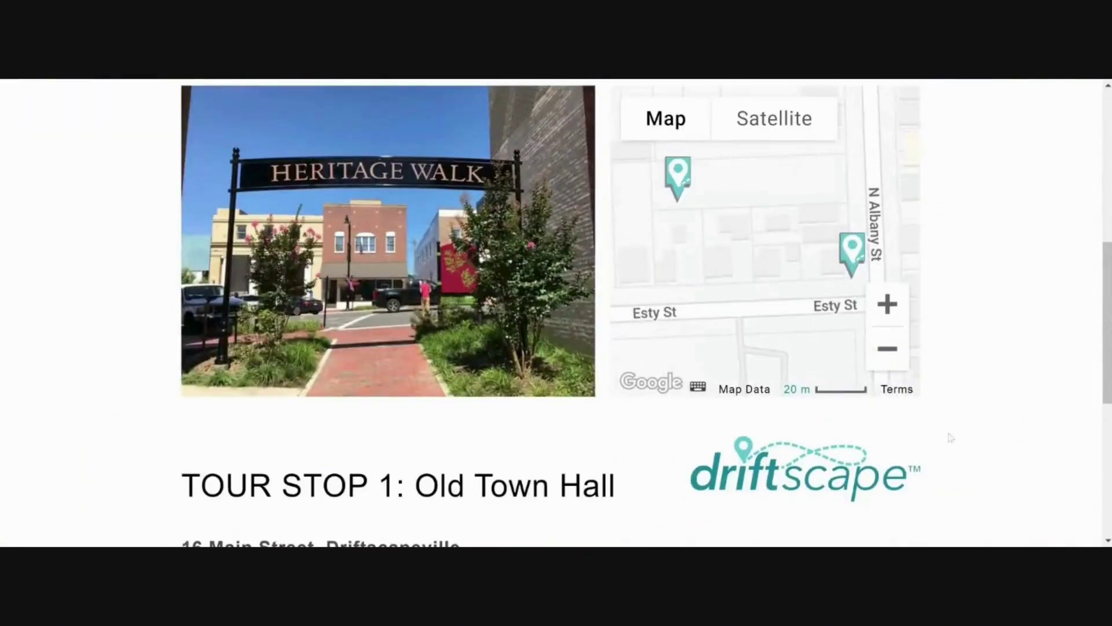
scroll(951, 438, down, 5)
scroll(951, 439, up, 9)
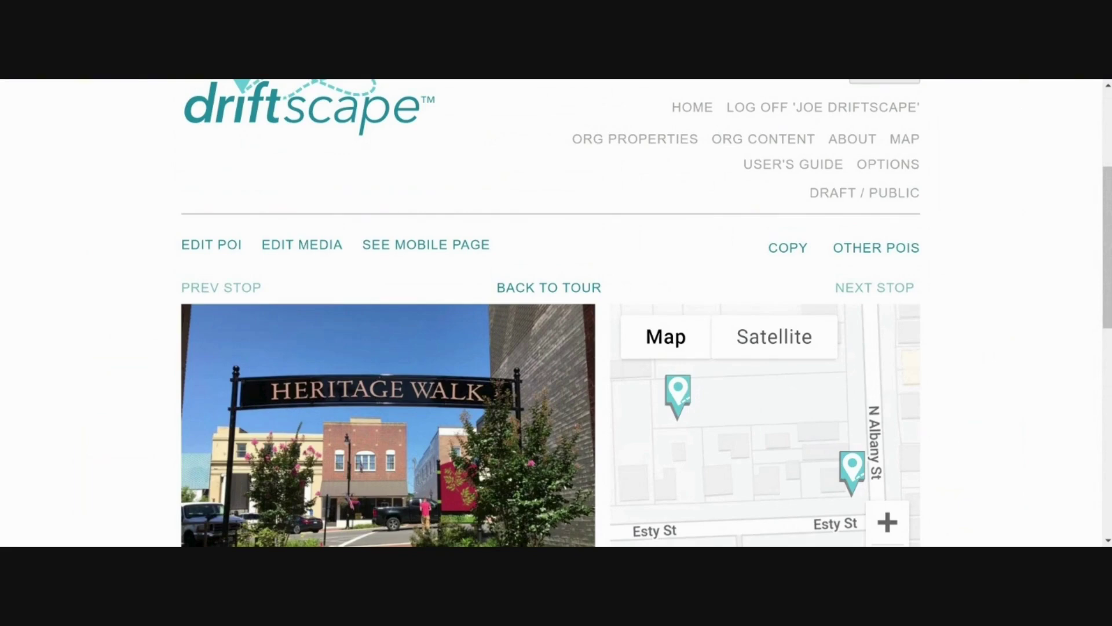
click(555, 288)
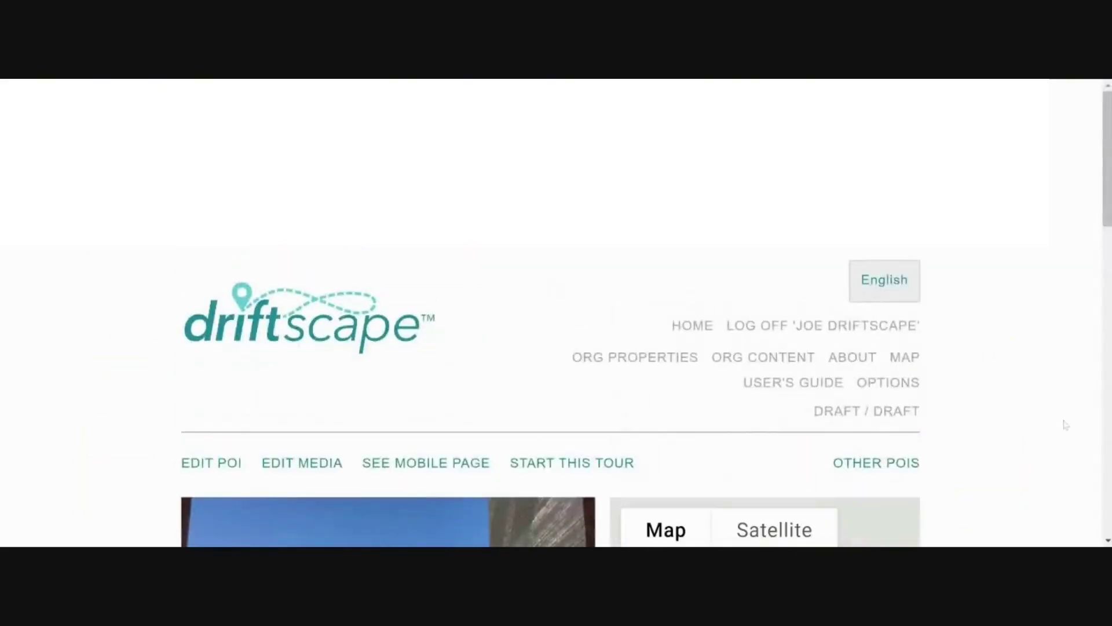
Step: Open the EDIT Tour POI form for Downtown Heritage Walk with EDIT POI
scroll(1020, 391, down, 9)
scroll(1020, 391, down, 6)
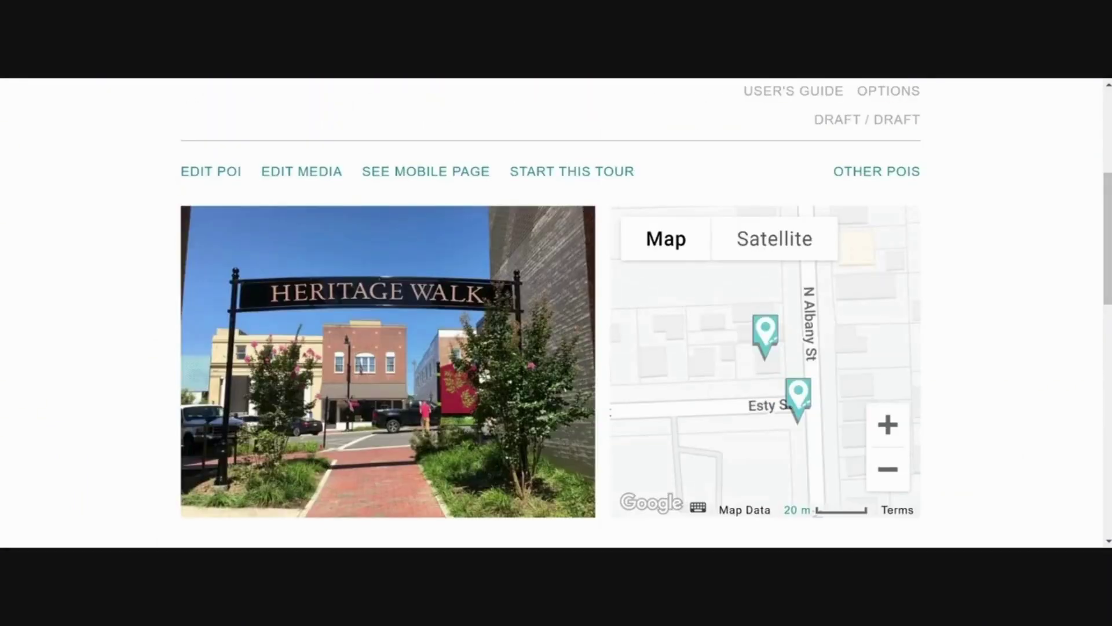
scroll(996, 292, down, 1)
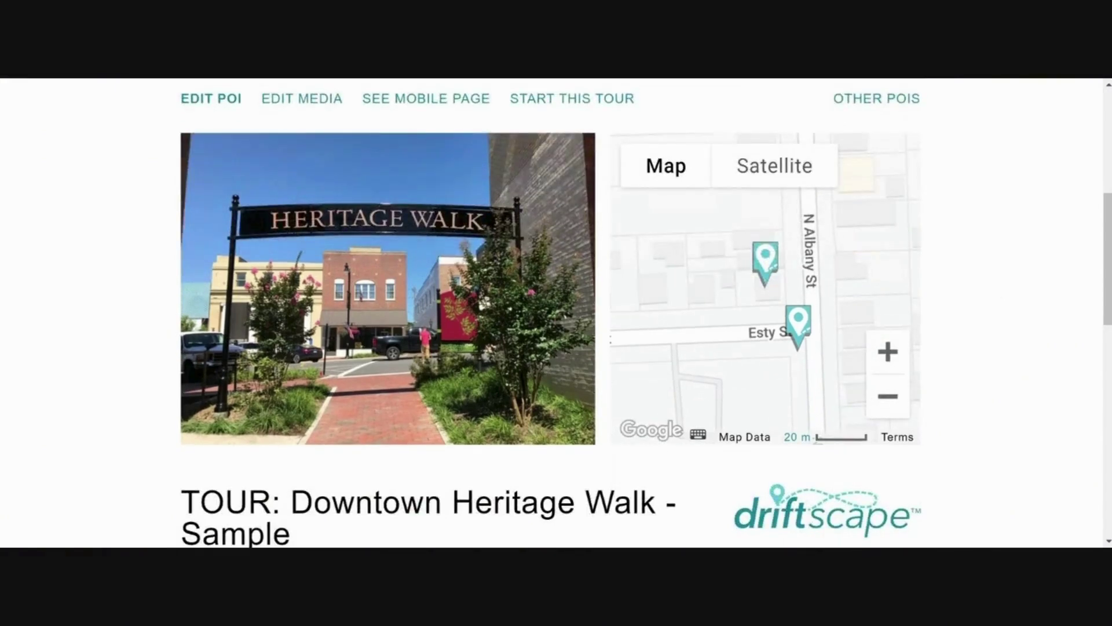
click(204, 100)
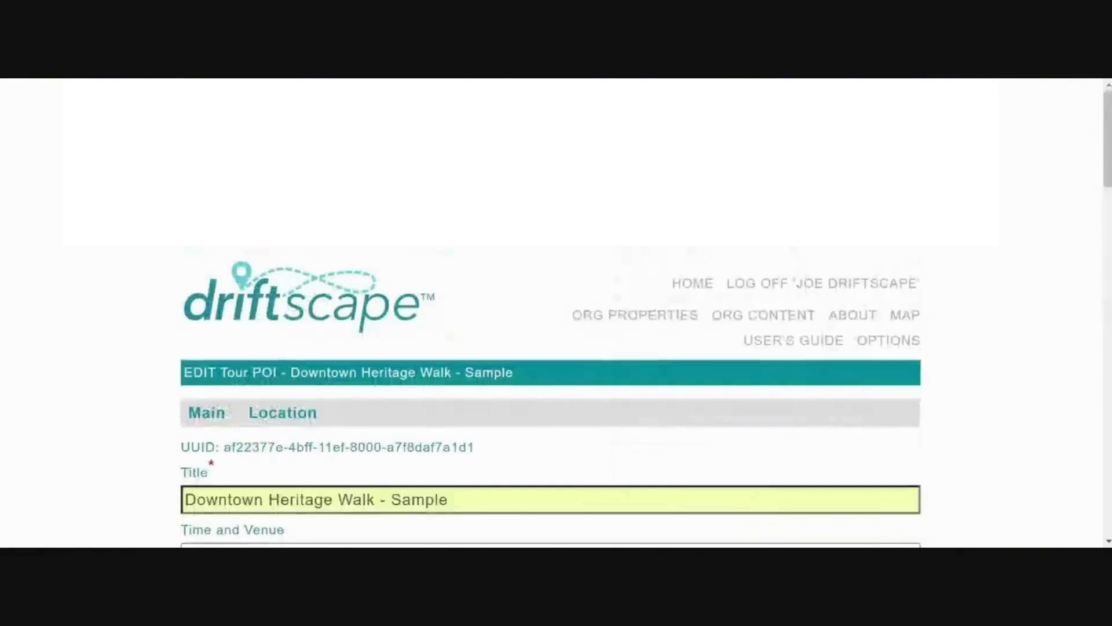
Step: In the tour's Location map, centre the Esty St stop markers and pick the line drawing tool
scroll(340, 266, down, 3)
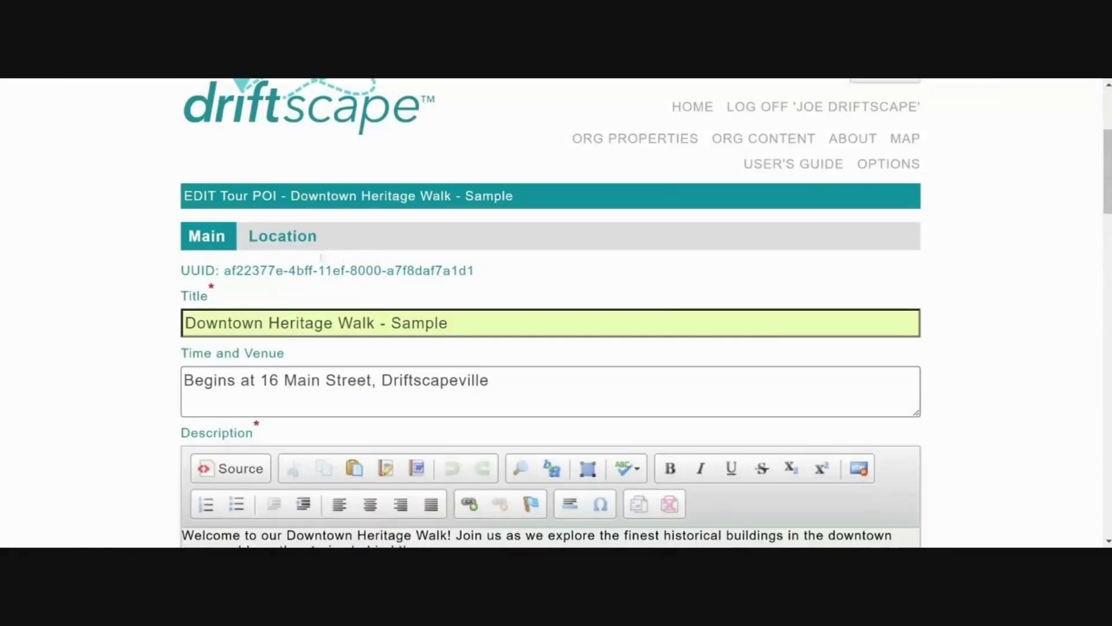
click(279, 237)
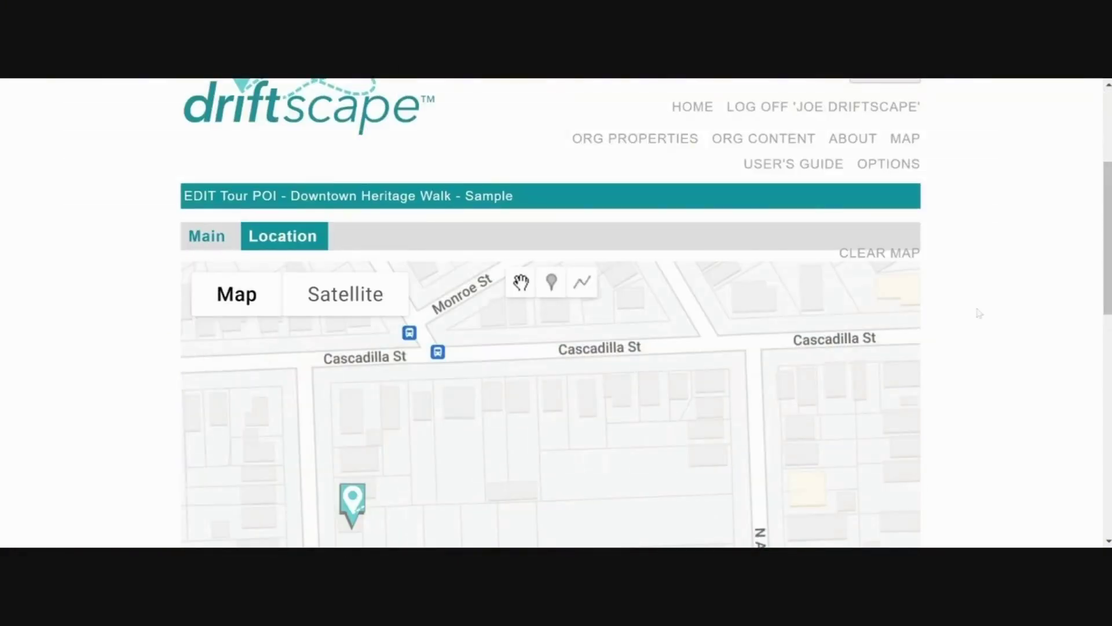
scroll(979, 314, down, 3)
scroll(592, 410, down, 1)
scroll(594, 411, down, 1)
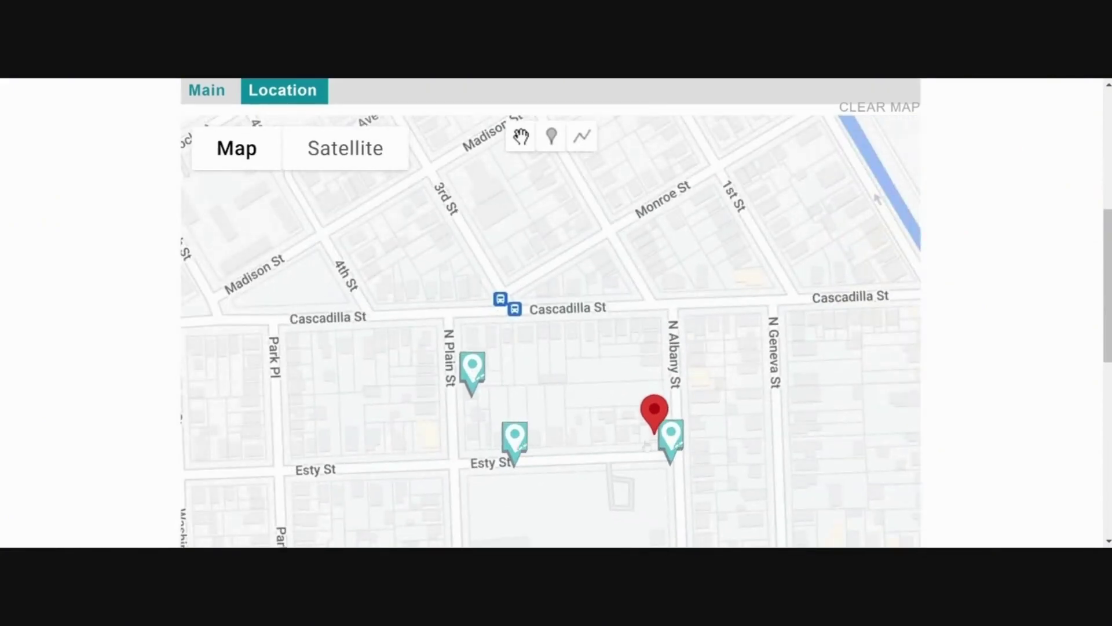
scroll(590, 435, up, 1)
drag(597, 407, 608, 392)
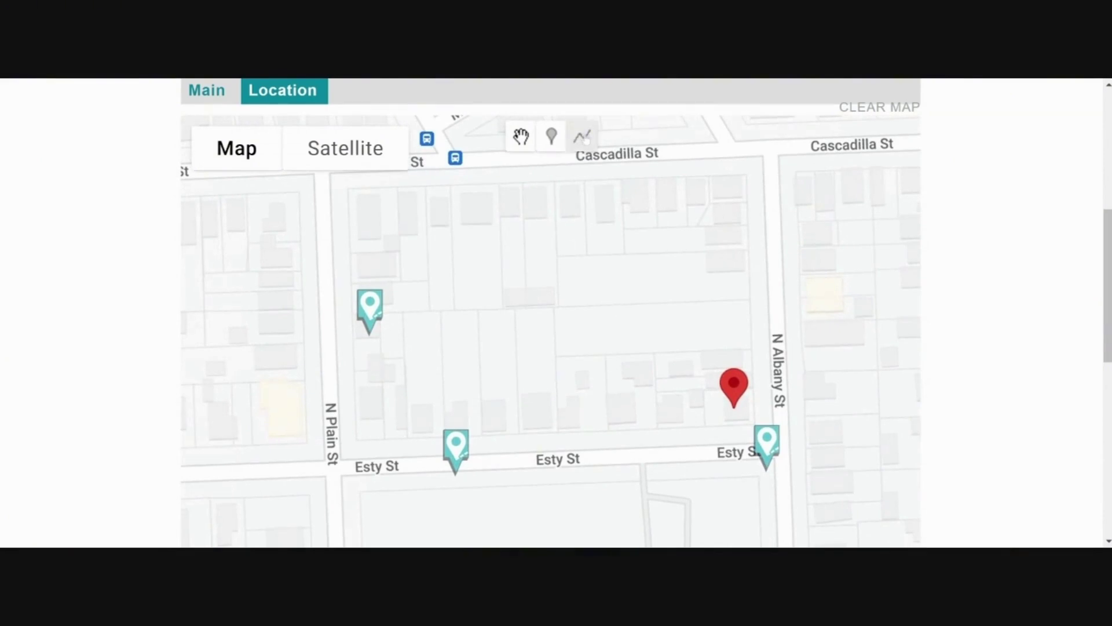
click(583, 137)
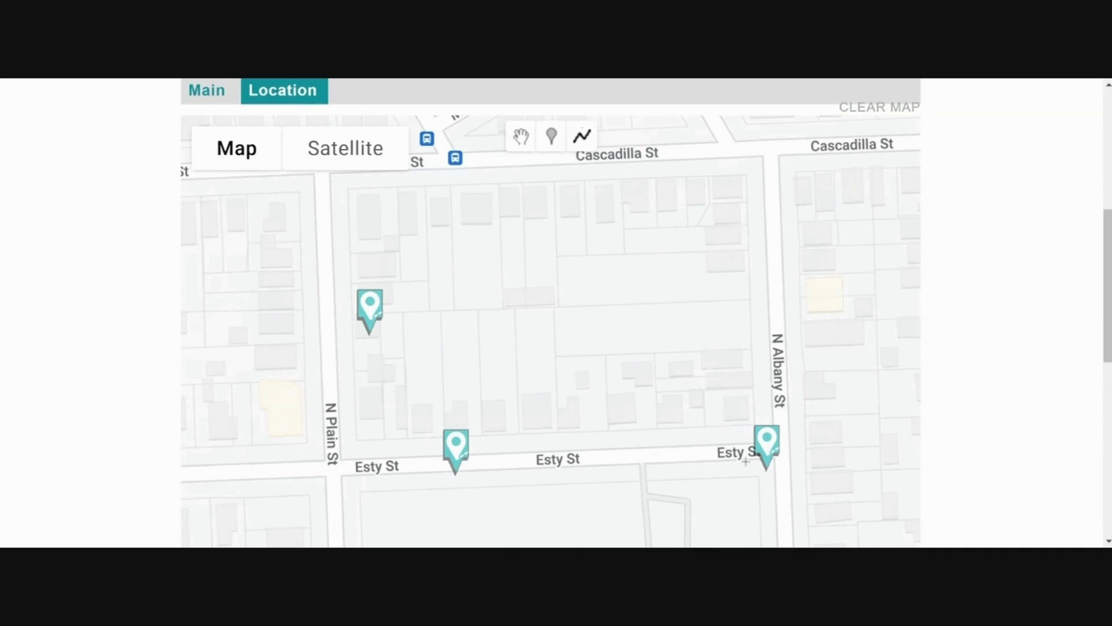
scroll(745, 461, up, 3)
Step: Draw the route line from the N Albany St marker along Esty St and up N Plain St
click(767, 457)
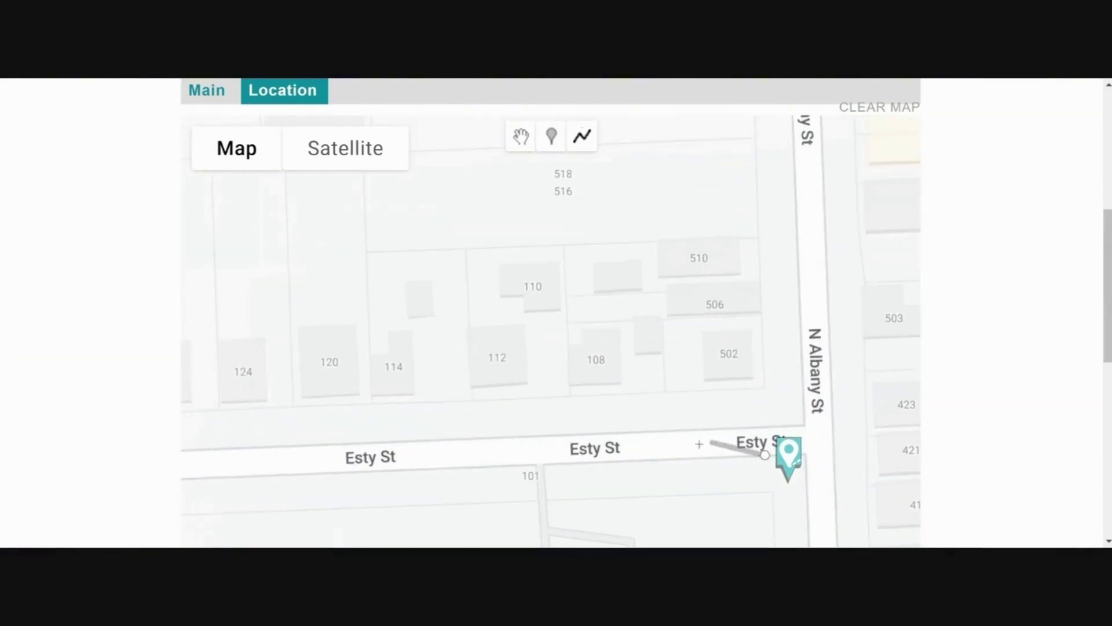
click(442, 451)
scroll(405, 454, down, 2)
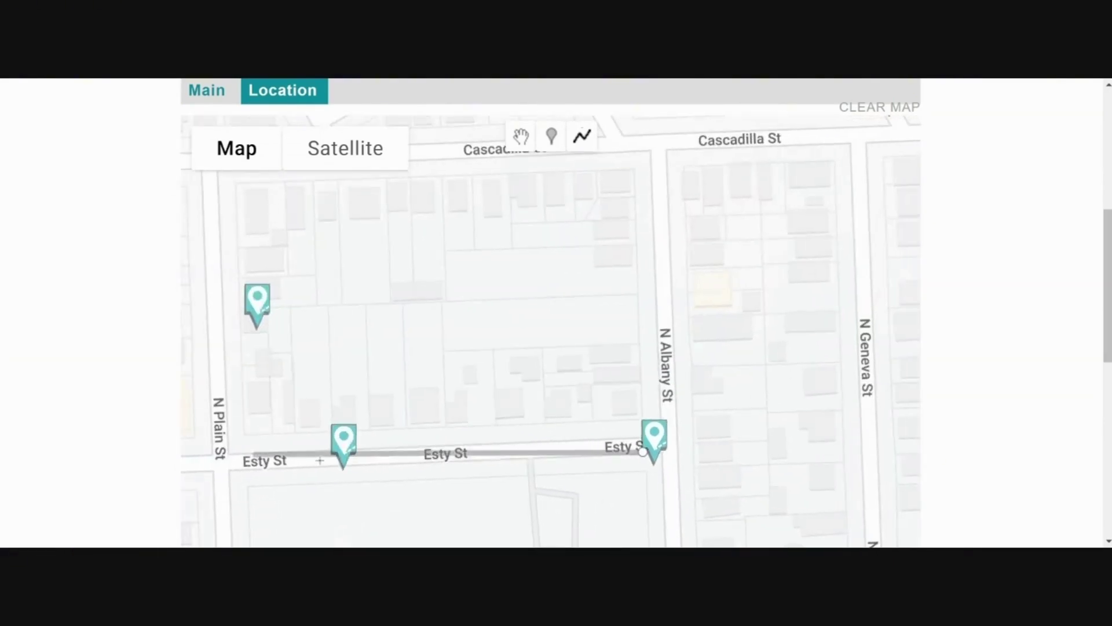
click(223, 461)
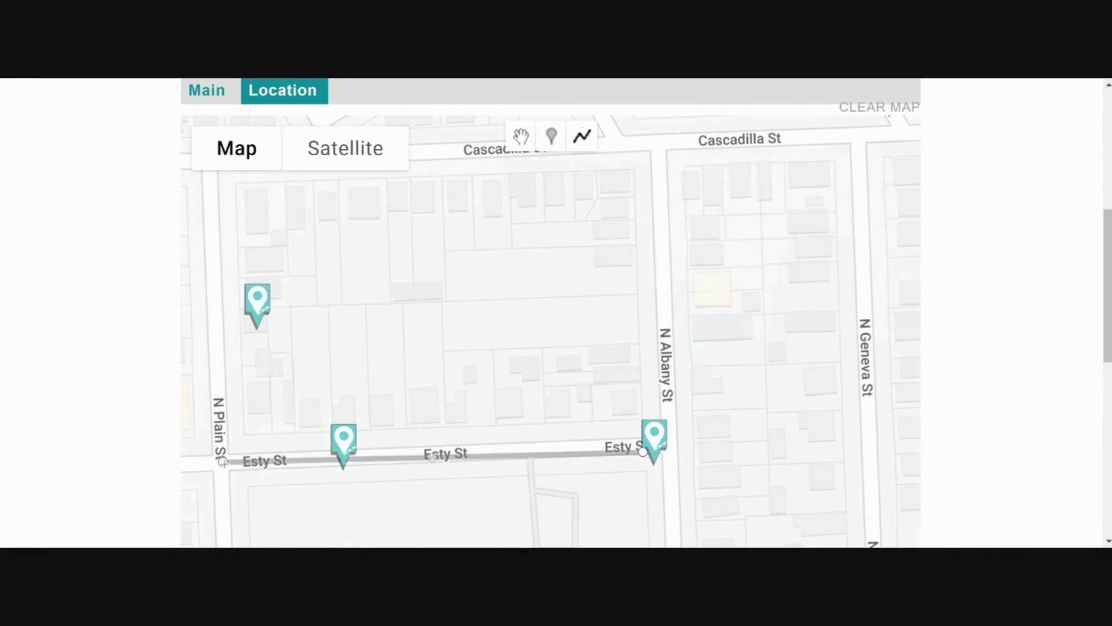
click(214, 321)
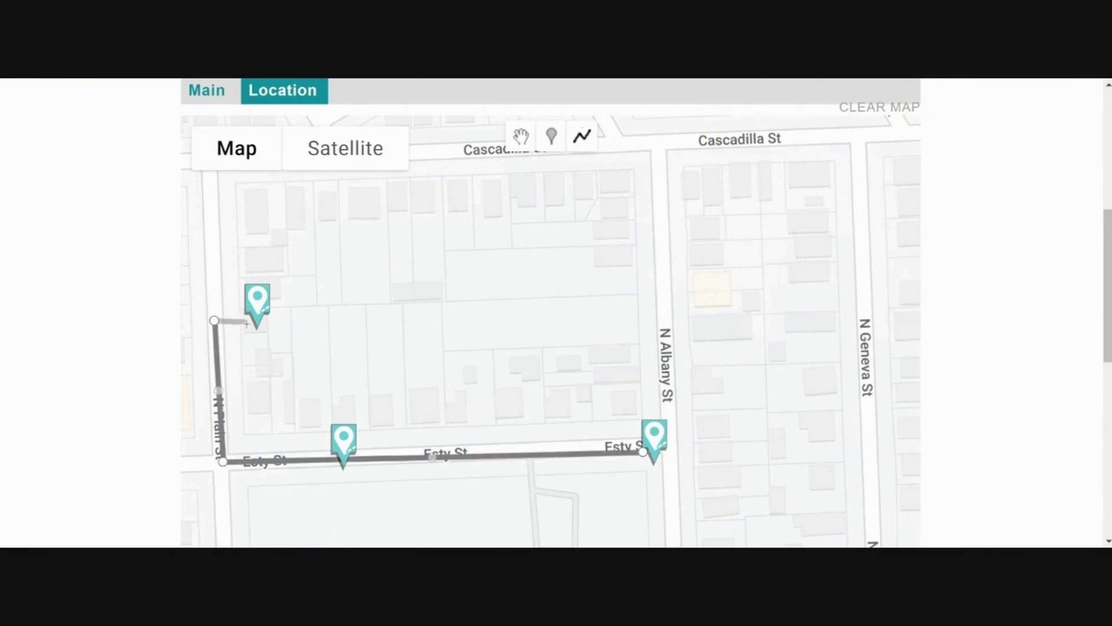
click(246, 322)
click(247, 322)
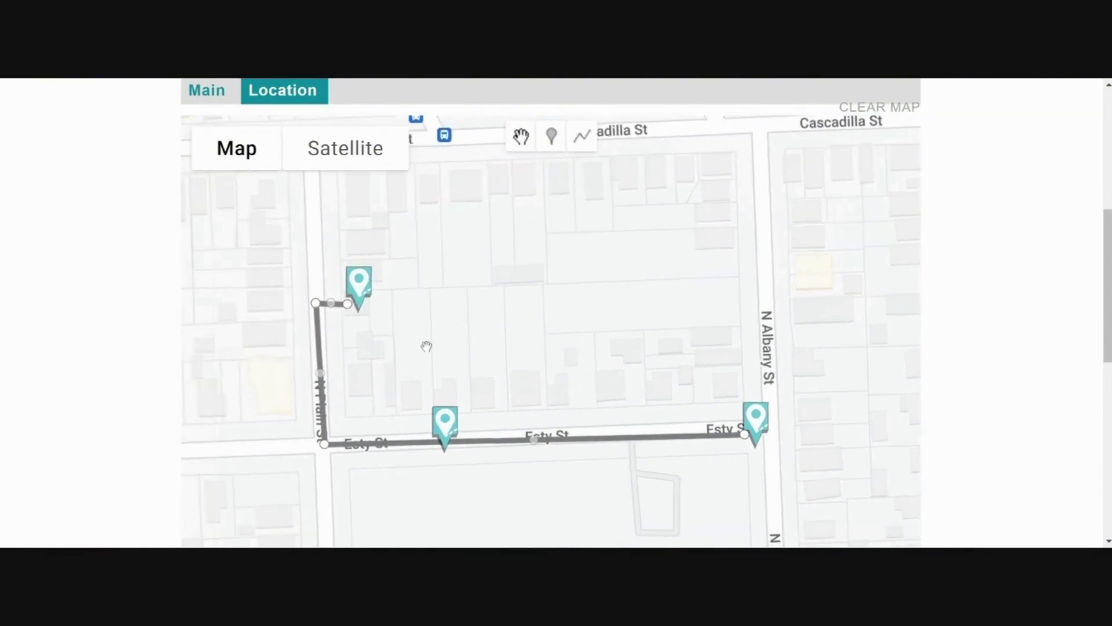
Step: Drag the route's corner and end vertices so the line ends on the northern marker
scroll(427, 345, up, 1)
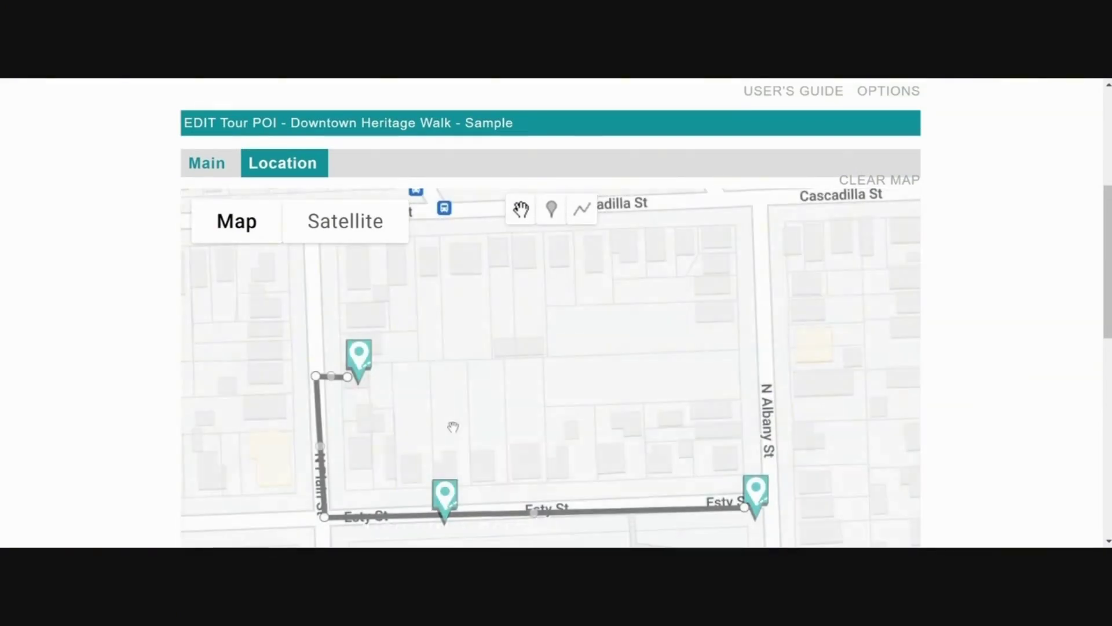
scroll(453, 427, up, 1)
scroll(453, 426, up, 1)
drag(370, 476, 504, 455)
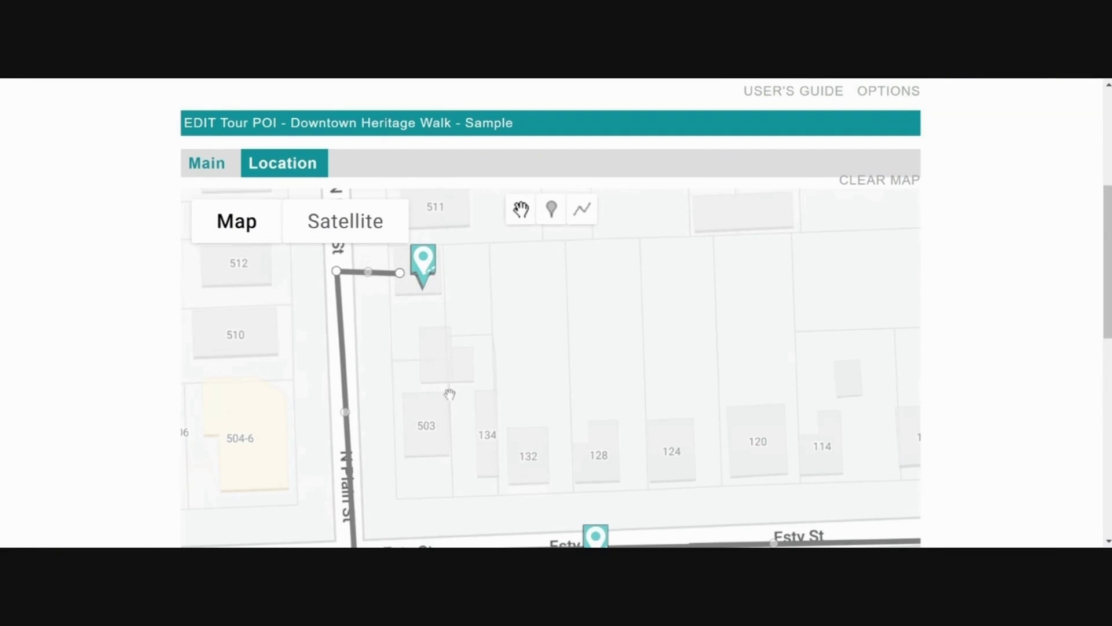
drag(448, 394, 519, 397)
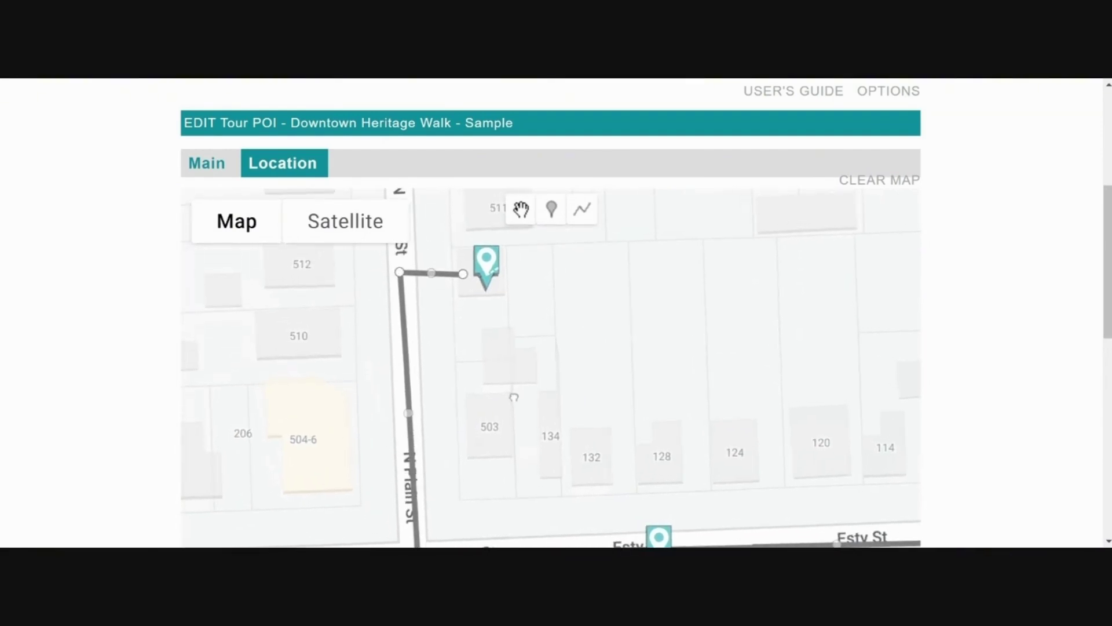
scroll(443, 335, up, 1)
mouse_move(435, 328)
mouse_down()
mouse_move(464, 362)
mouse_move(472, 421)
mouse_up()
drag(399, 290, 458, 325)
drag(526, 295, 418, 336)
scroll(549, 411, down, 3)
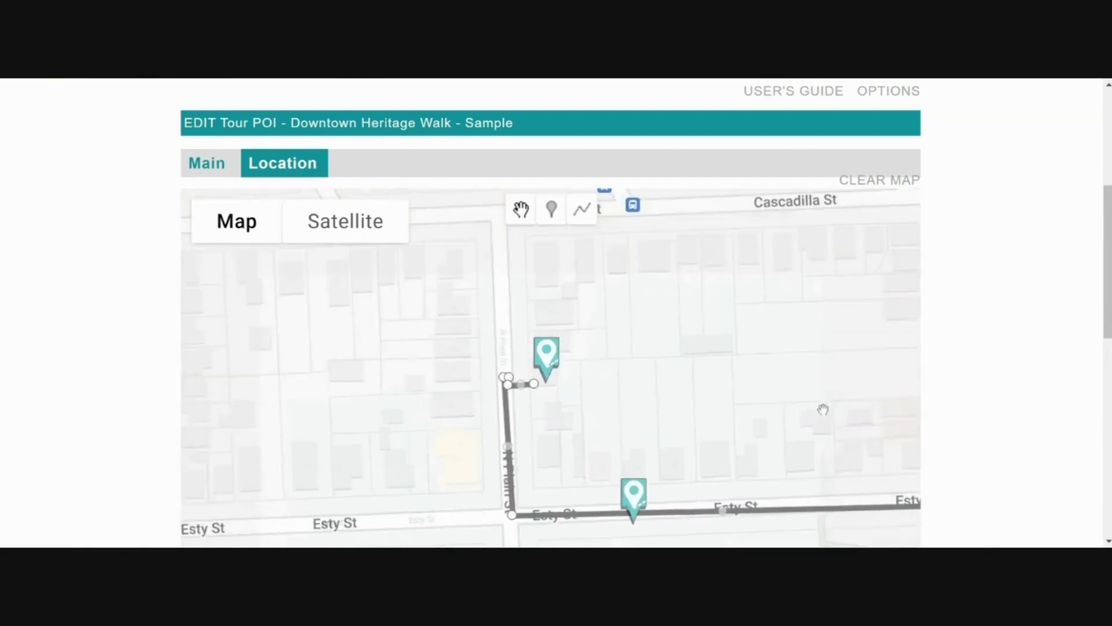
scroll(960, 408, down, 1)
scroll(961, 407, down, 10)
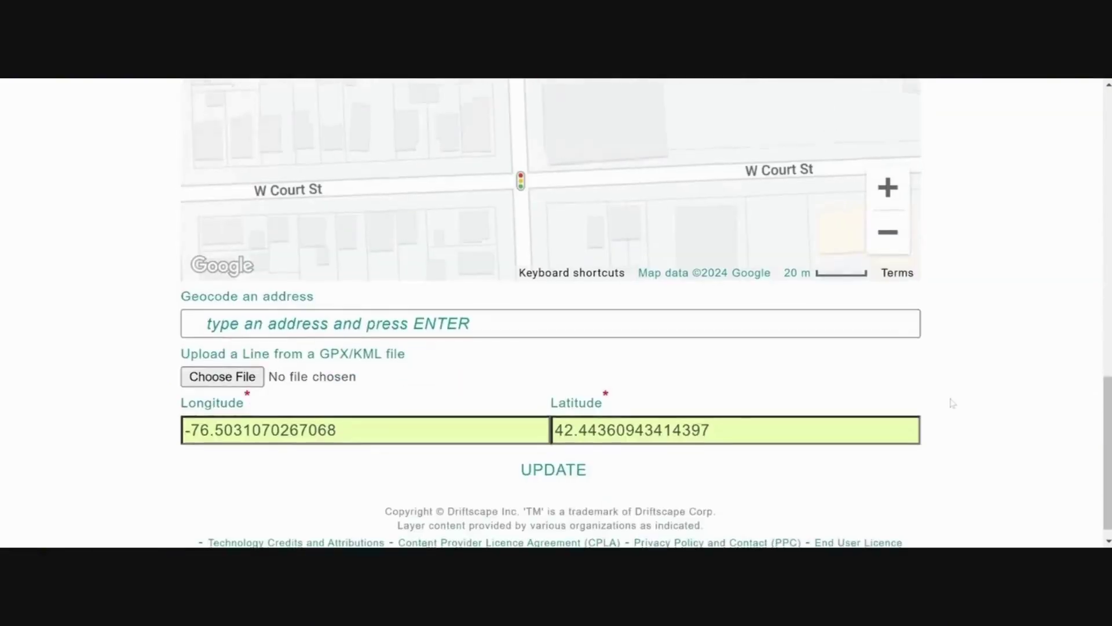
Step: Save the tour with UPDATE and check the photo and grey route line on its page
click(552, 452)
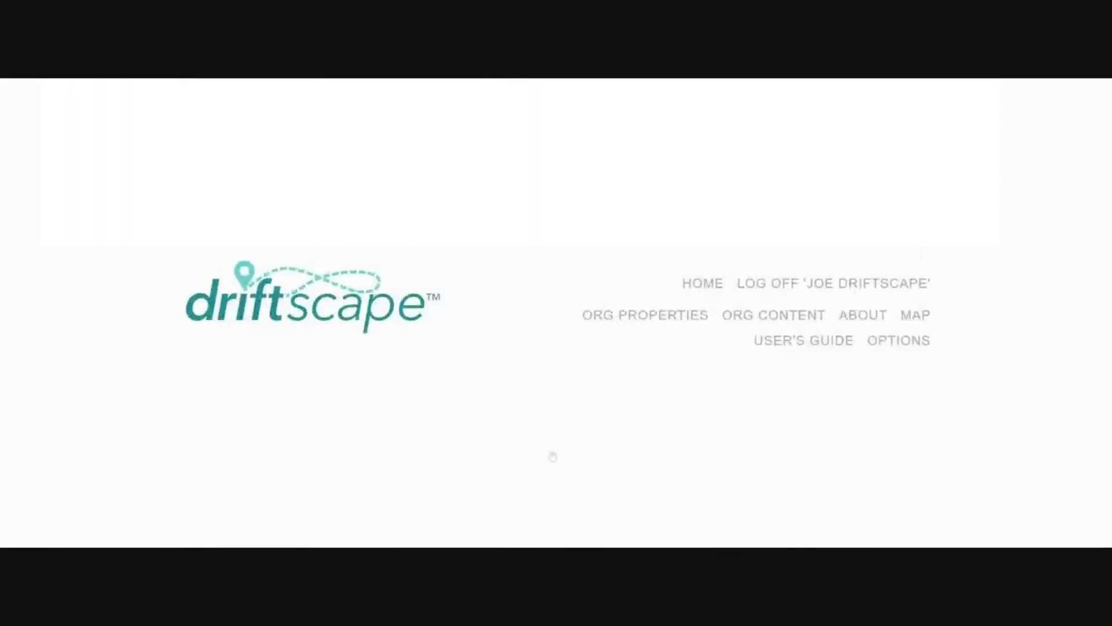
scroll(1003, 434, down, 4)
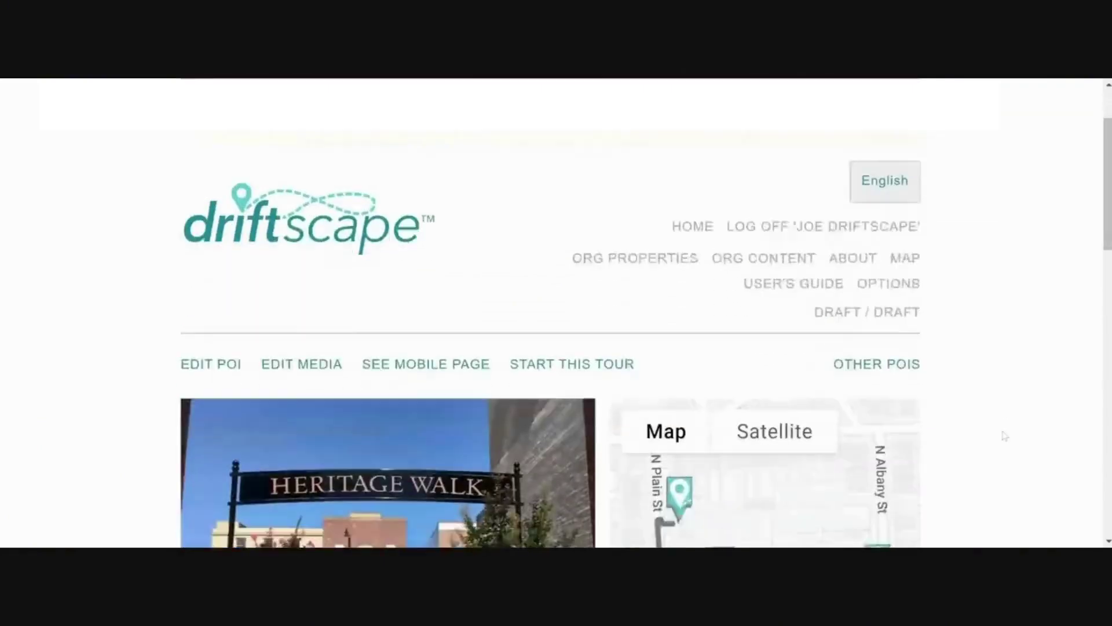
scroll(1004, 435, down, 1)
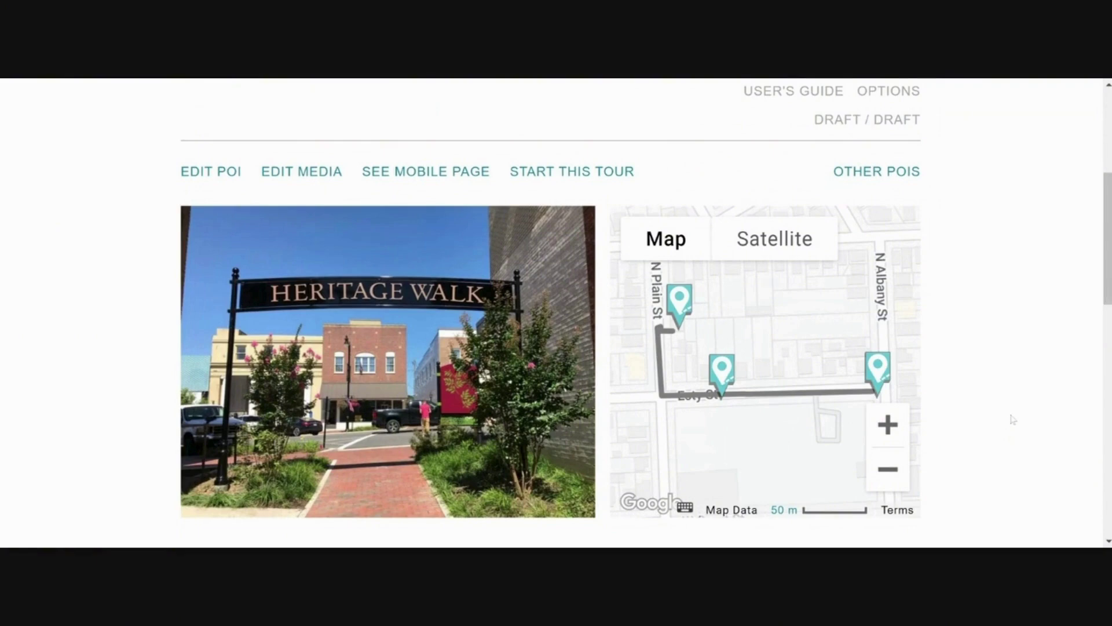
scroll(1013, 420, down, 1)
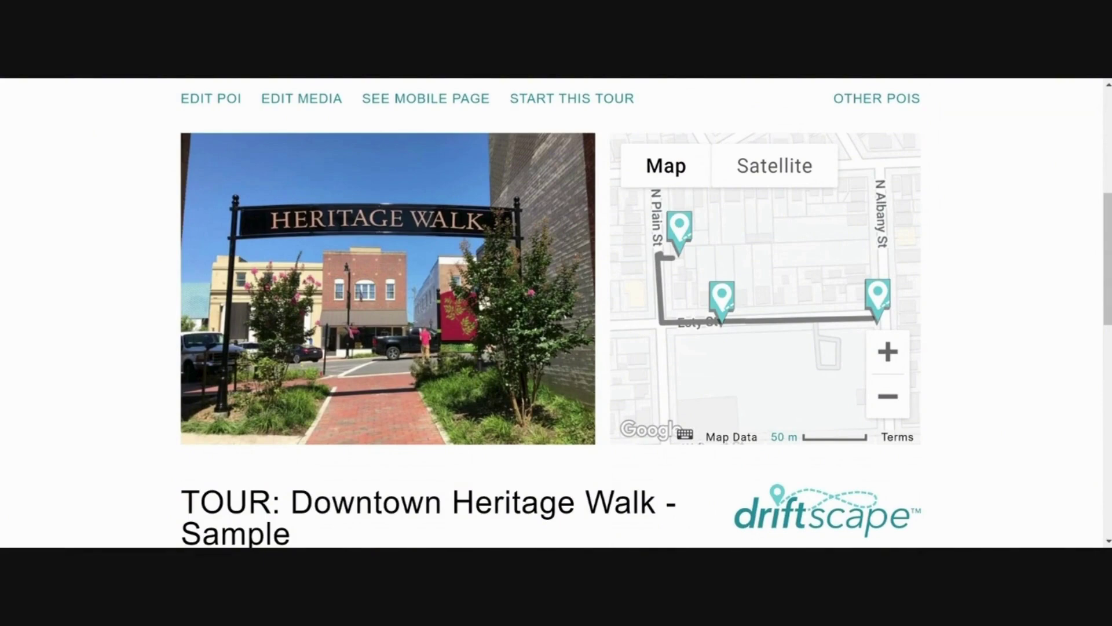
scroll(55, 270, up, 1)
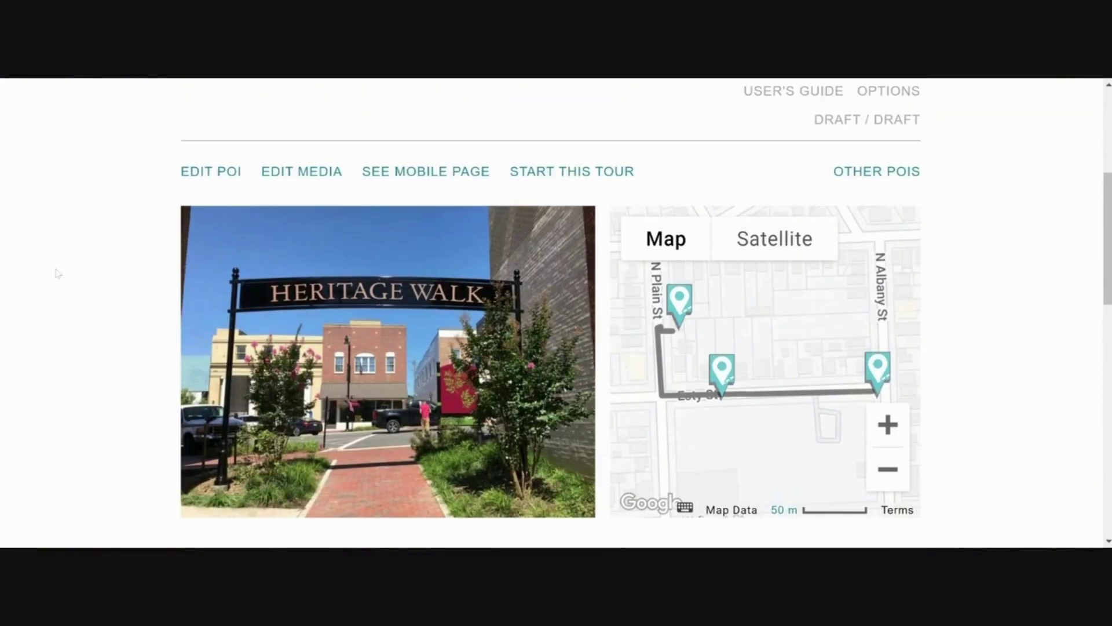
Step: Reopen the Downtown Heritage Walk edit form and switch Visibility from Draft to Public
click(211, 172)
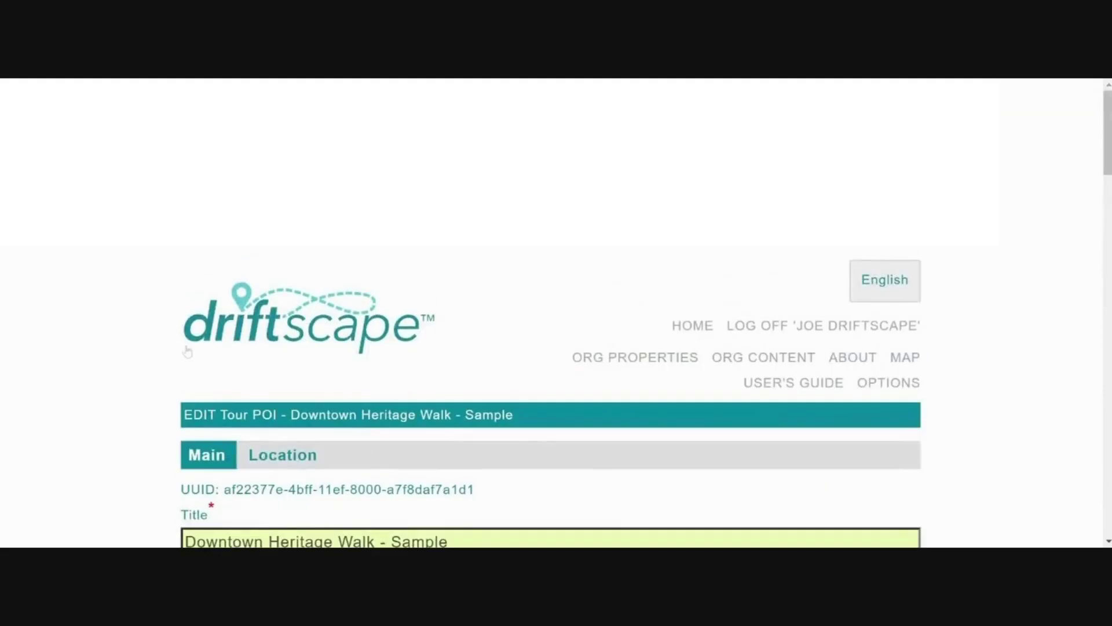
scroll(165, 323, down, 12)
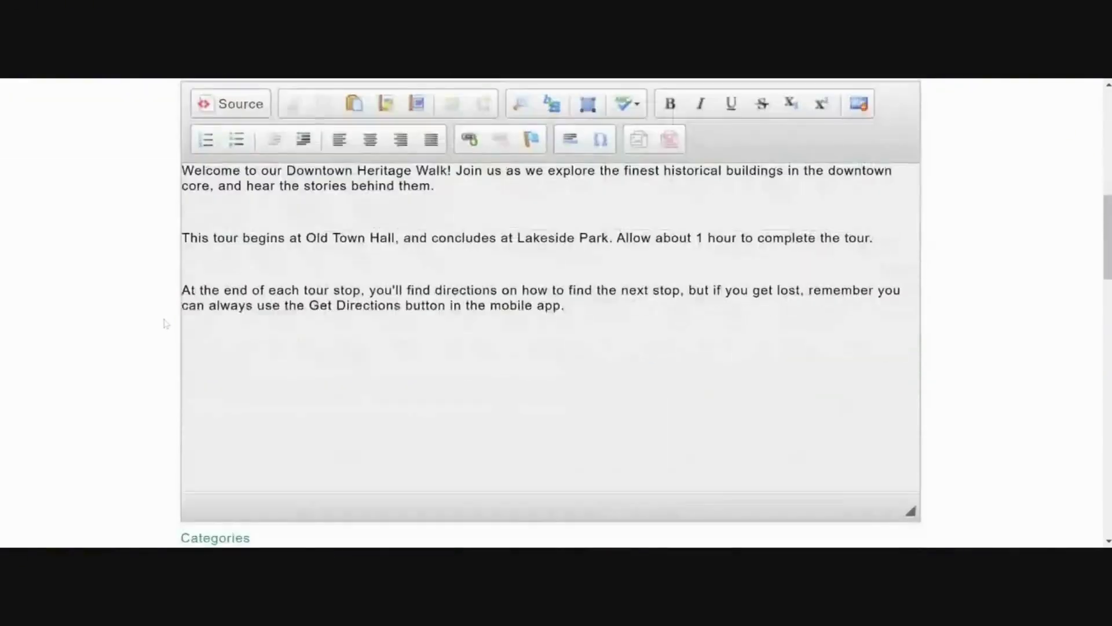
scroll(165, 324, down, 4)
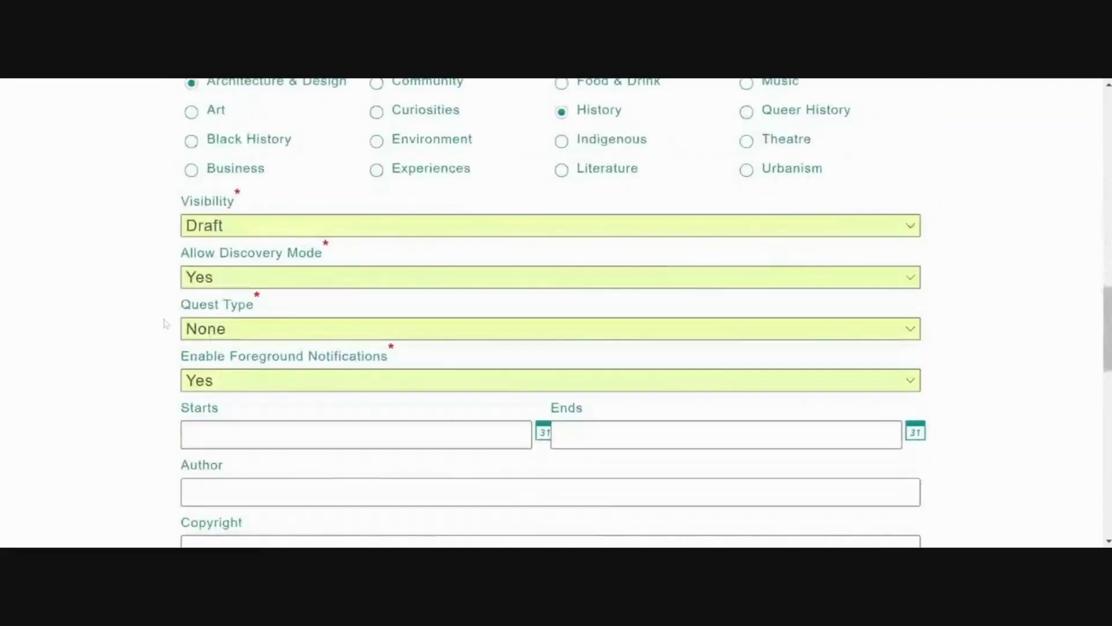
click(256, 242)
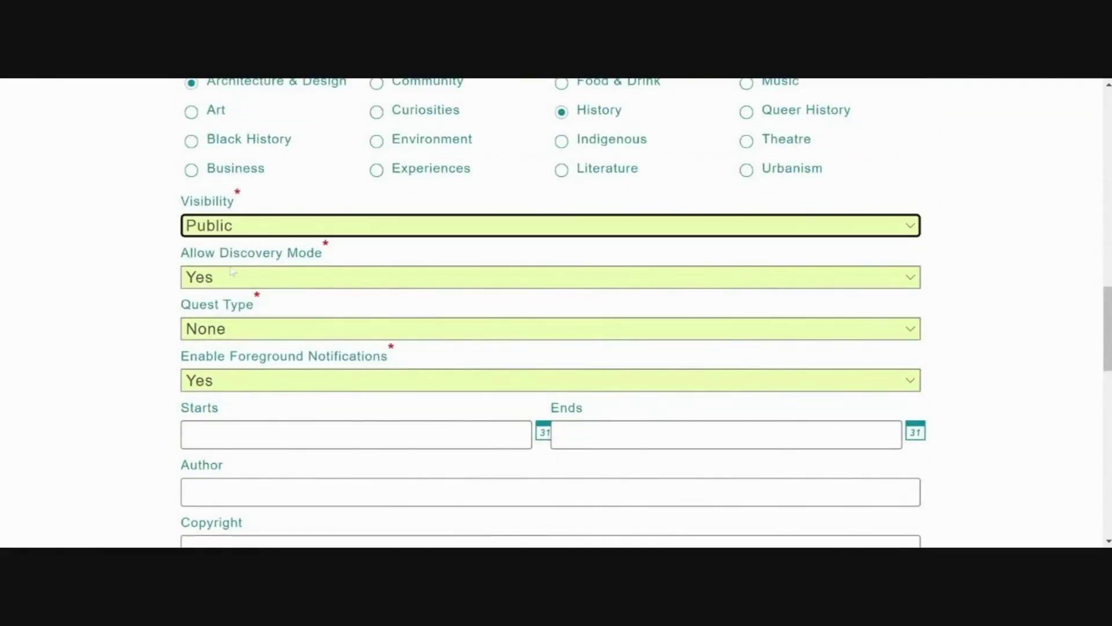
scroll(118, 280, down, 15)
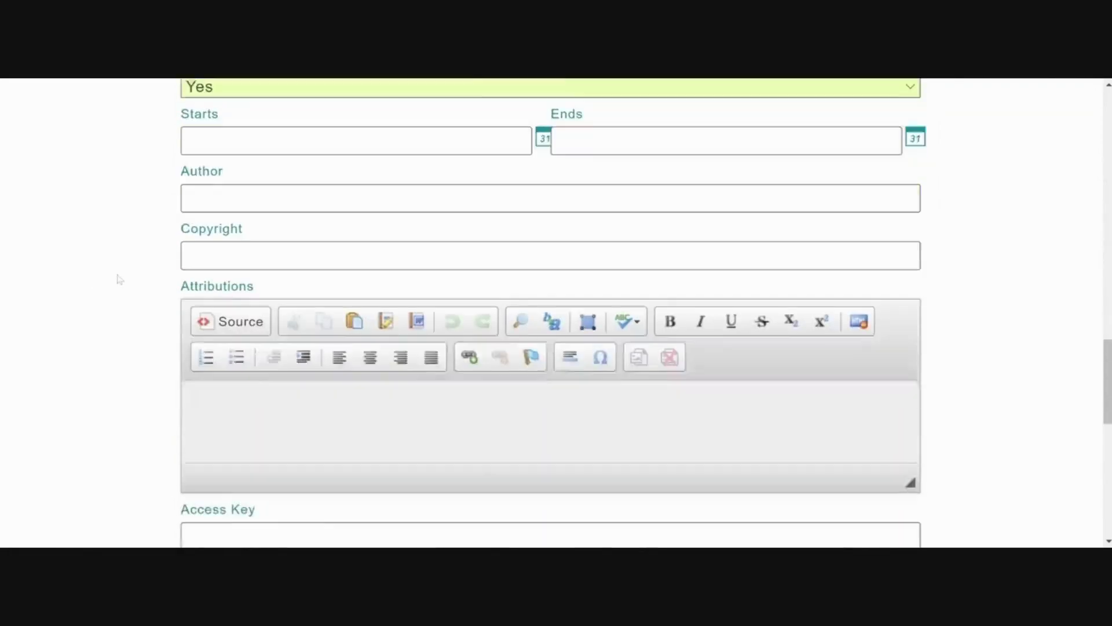
scroll(119, 280, down, 2)
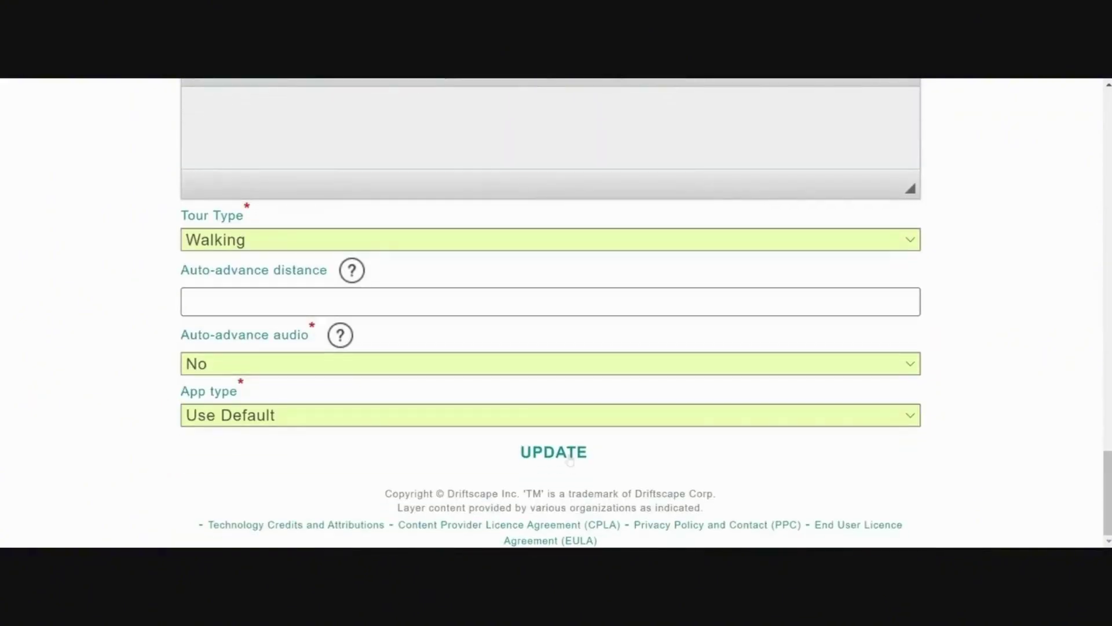